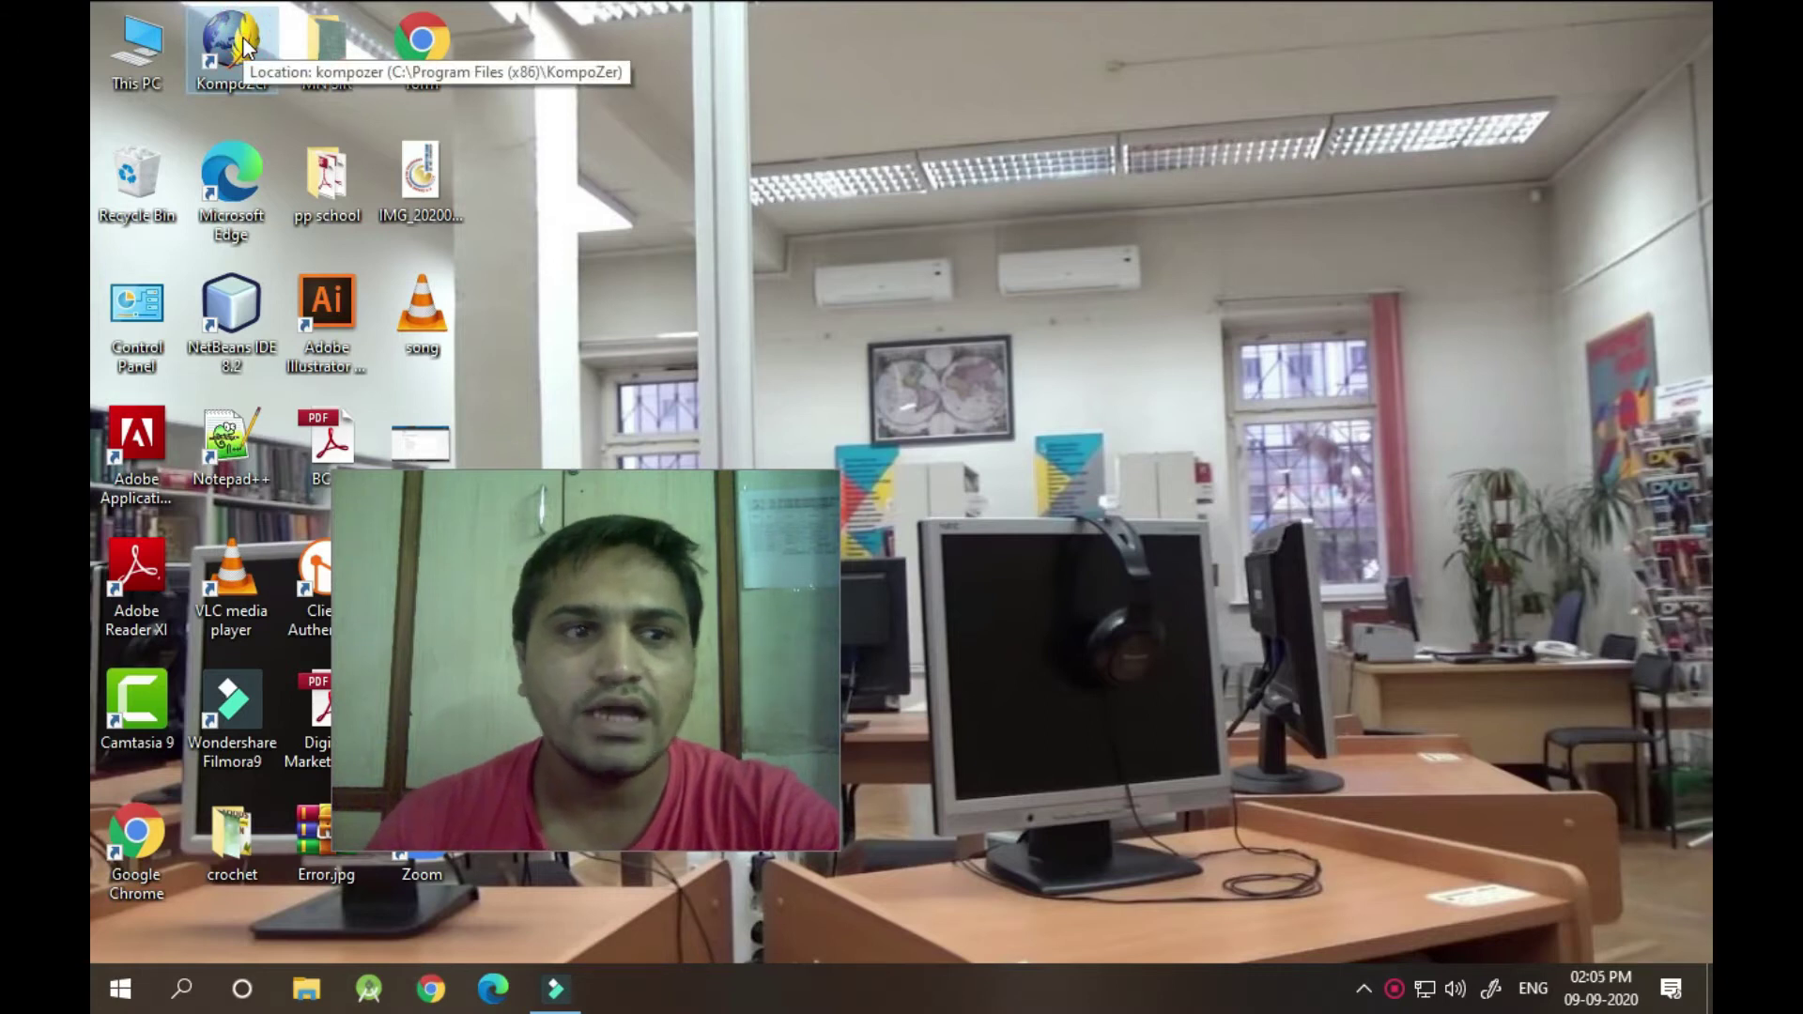
Open KompoZer from the desktop with a new blank page
left_click_drag(1394, 291, 1414, 290)
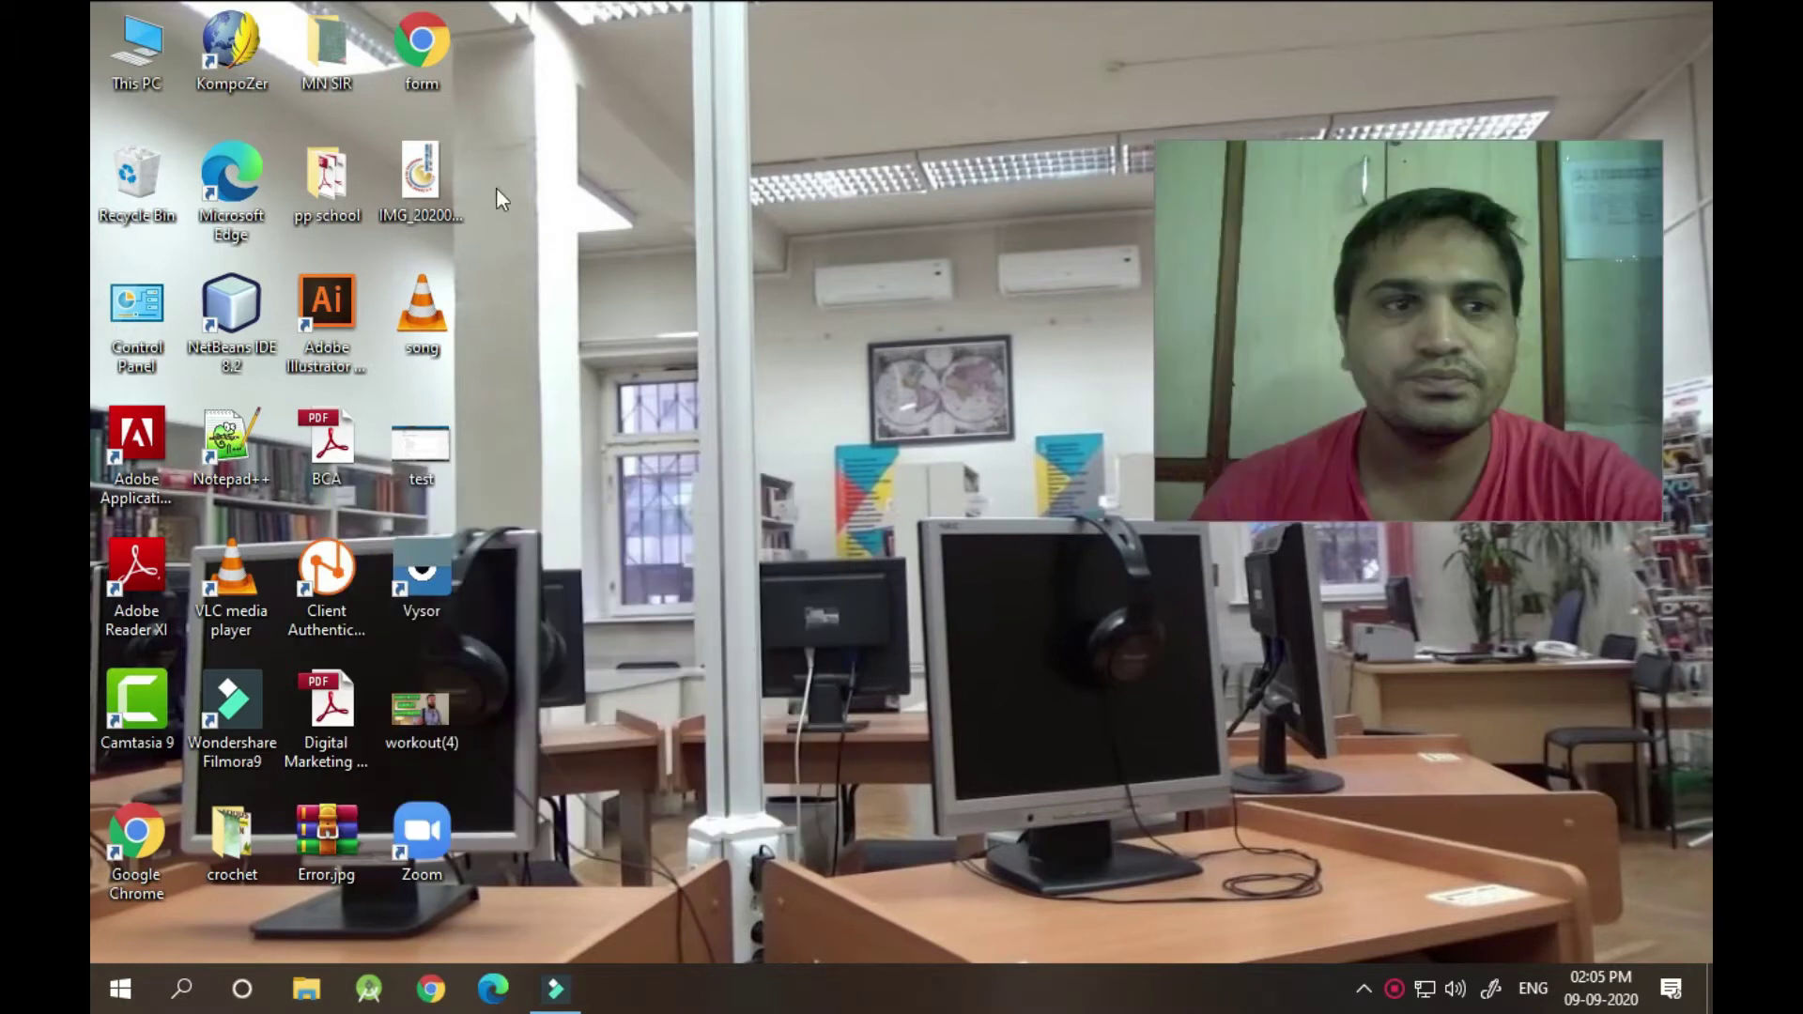
double_click(251, 66)
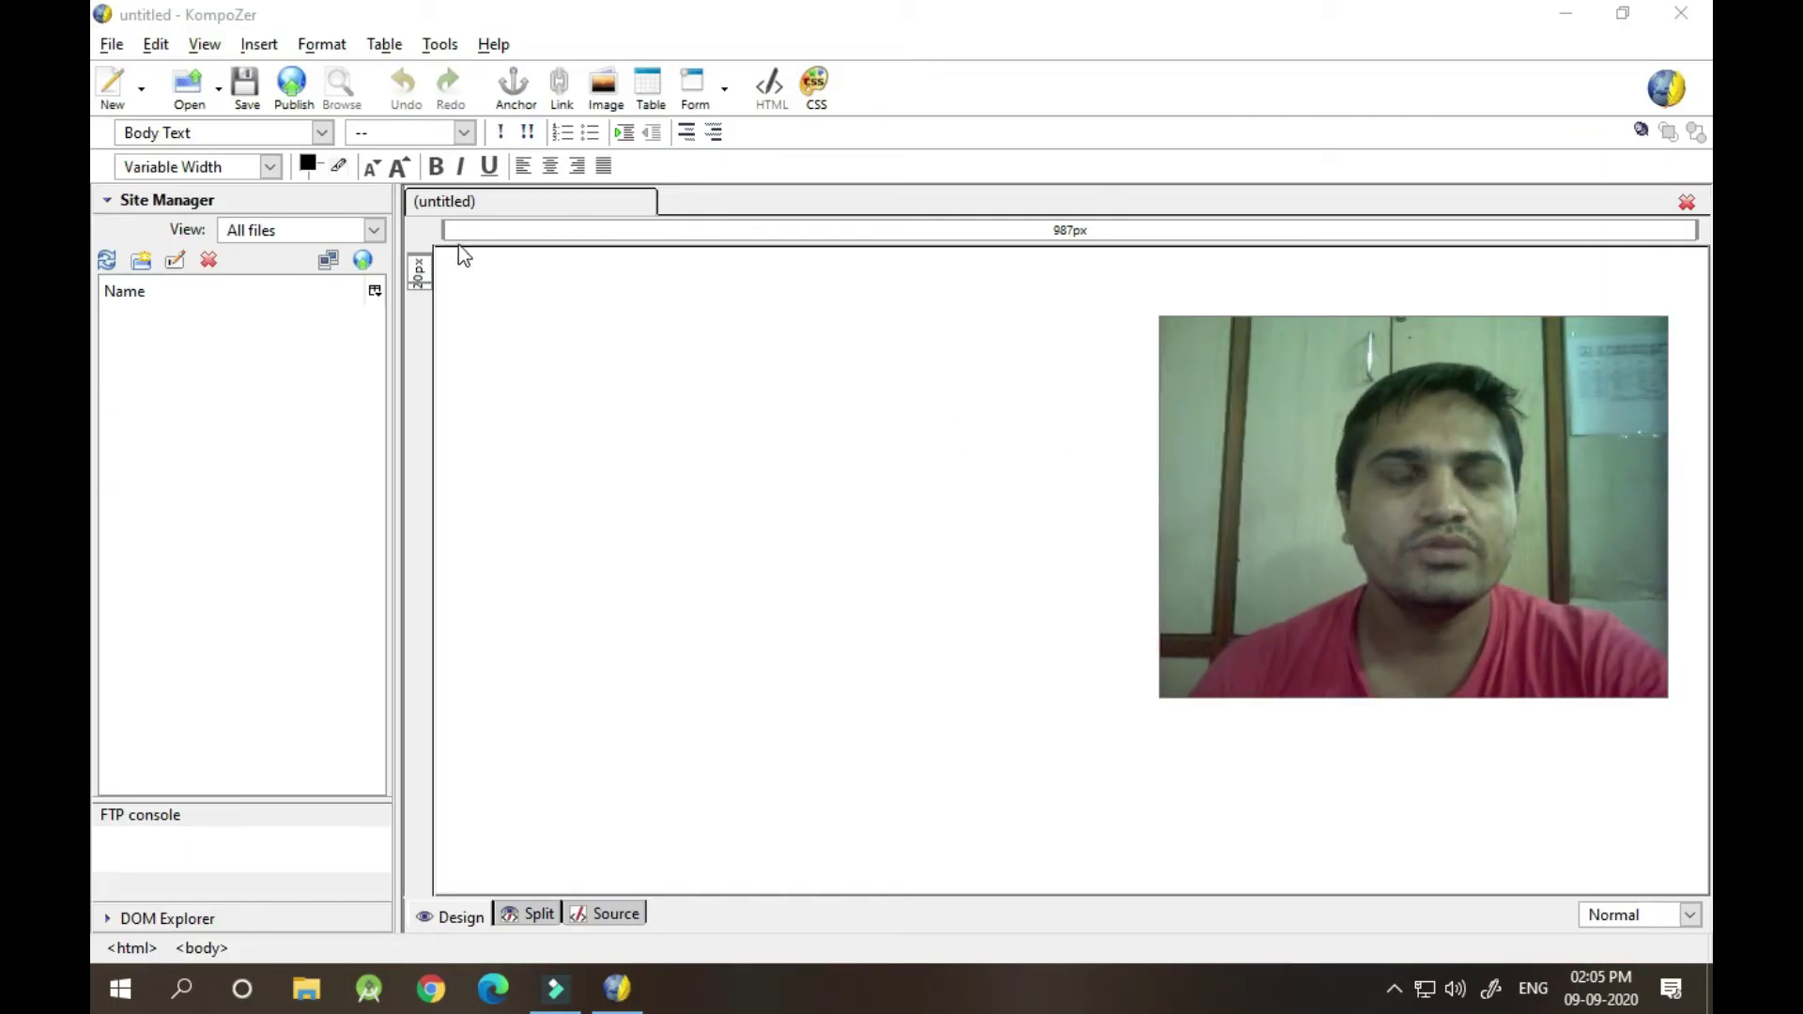
left_click(556, 5)
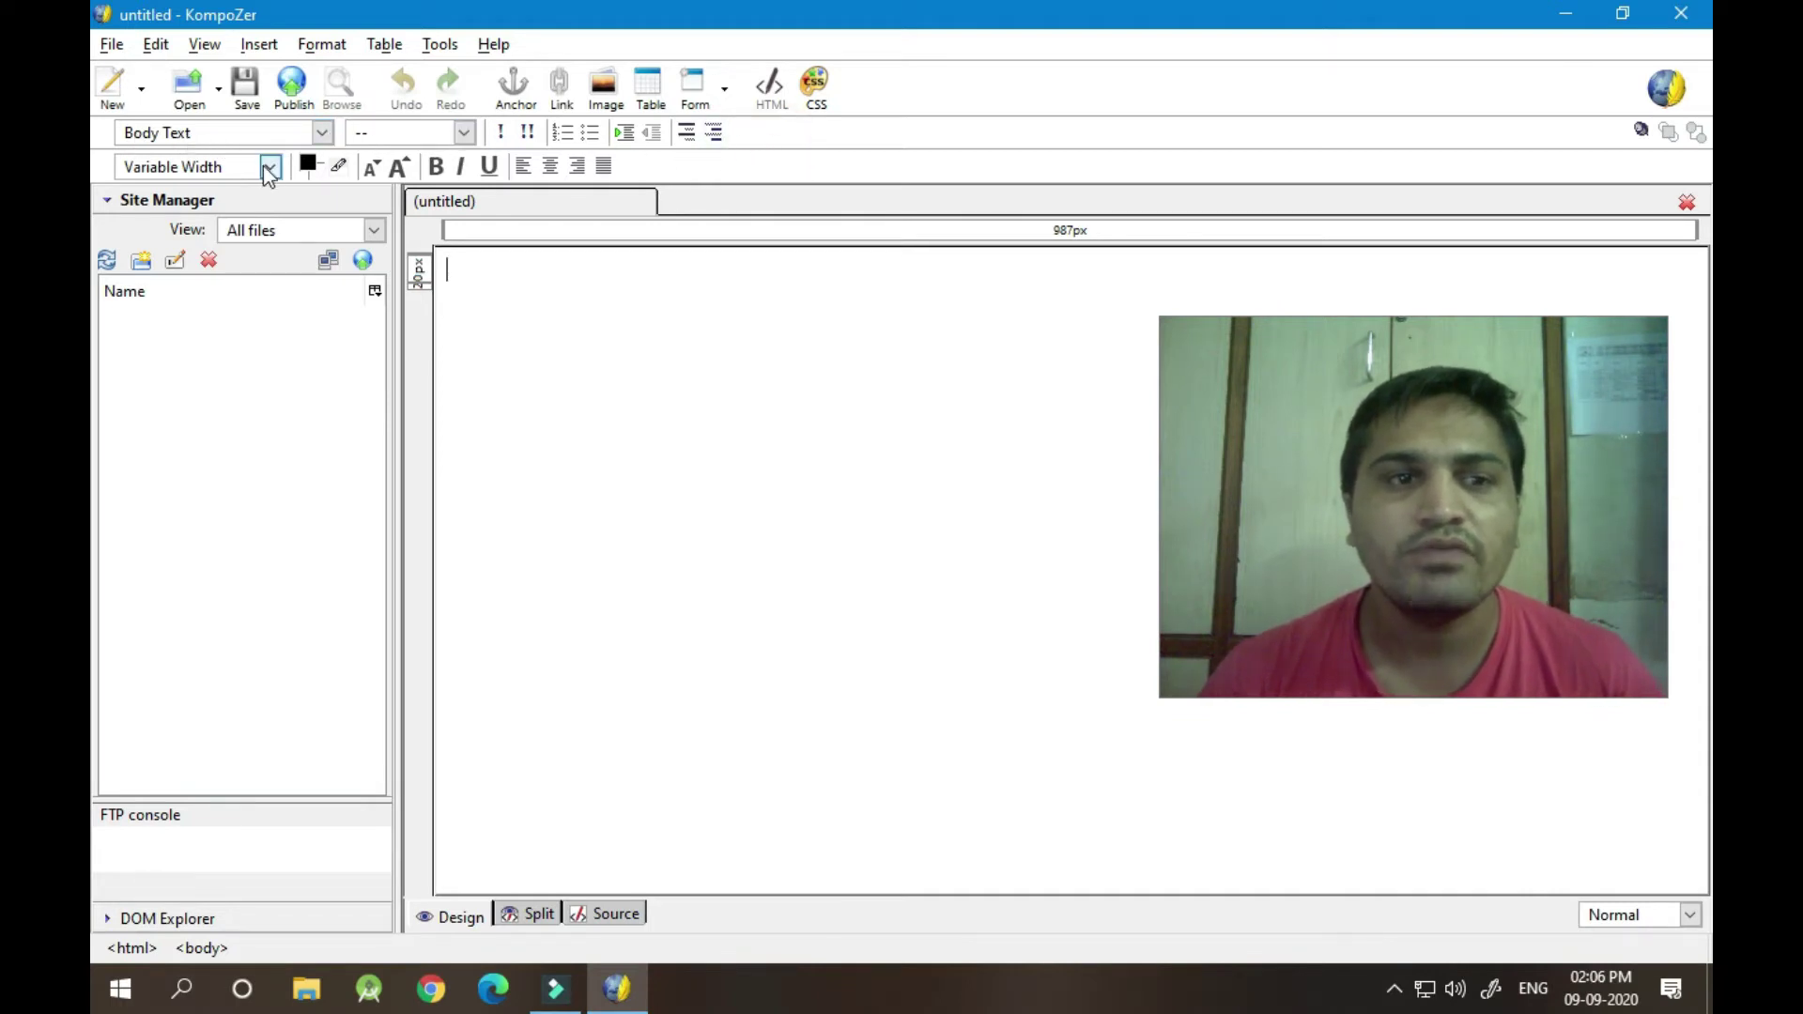
Examine the available paragraph formats and fonts, and the text and block background color pickers
left_click(320, 134)
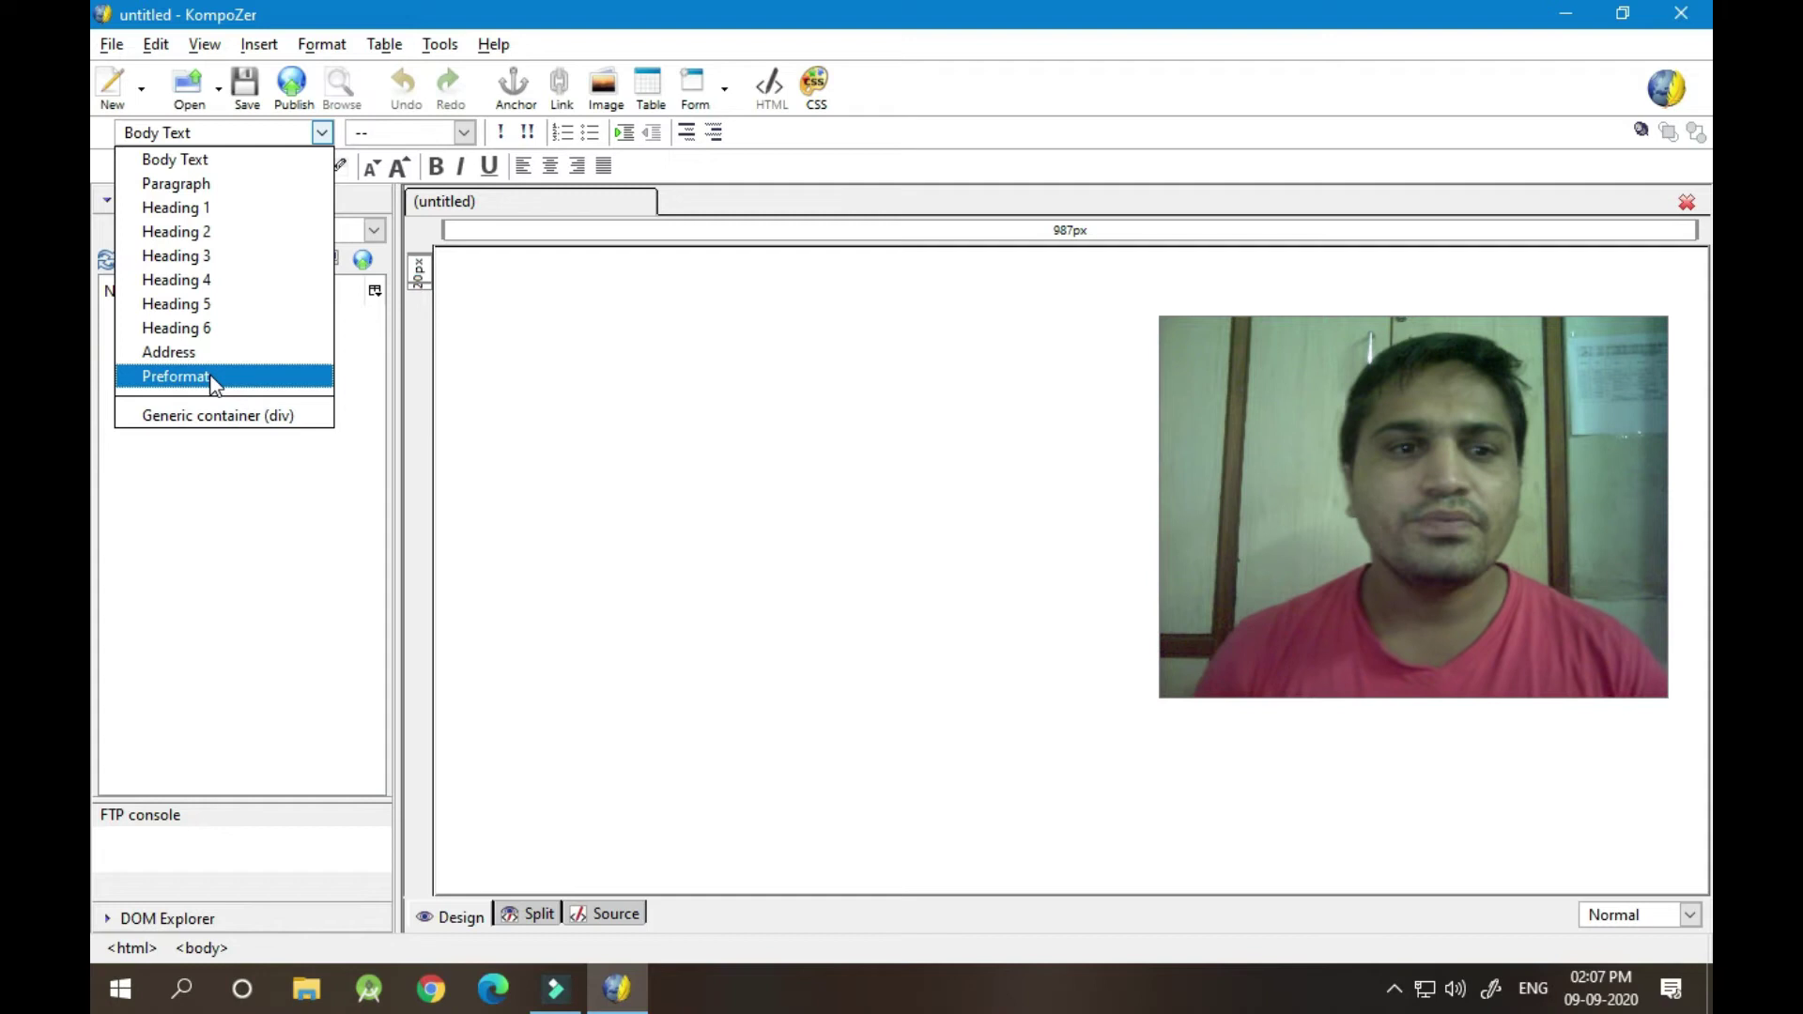
left_click(279, 124)
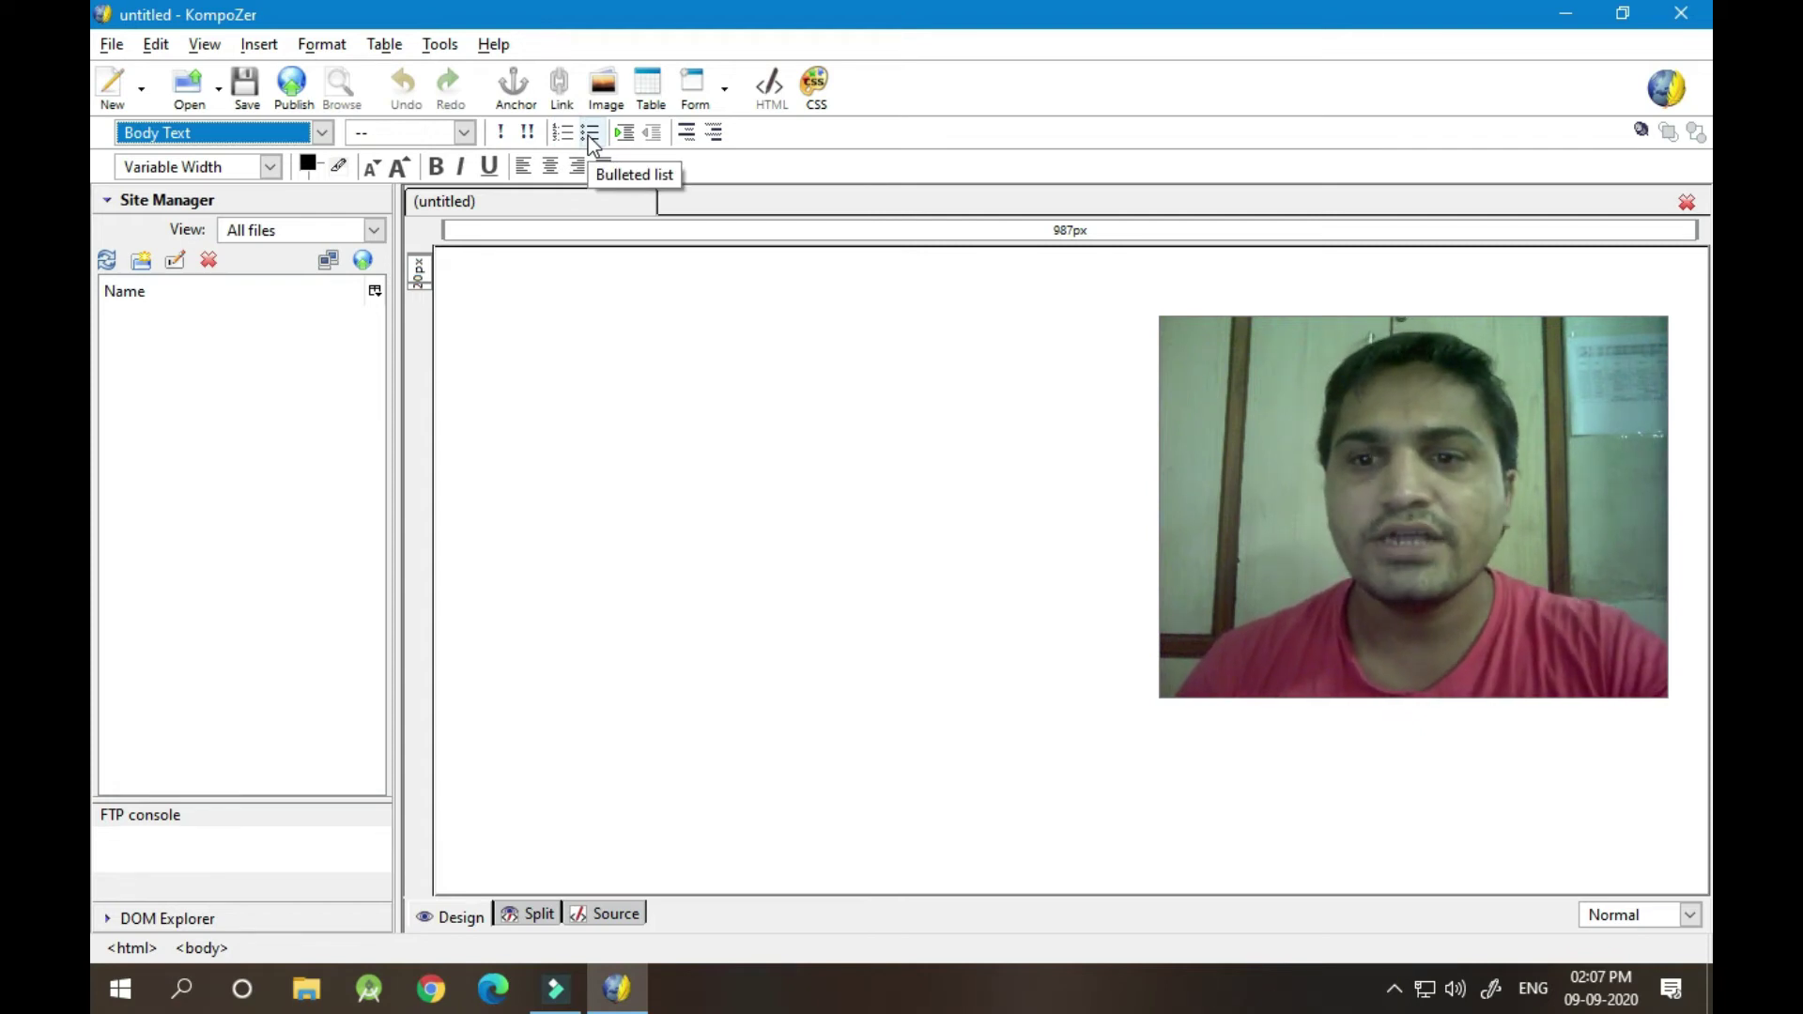
left_click(271, 168)
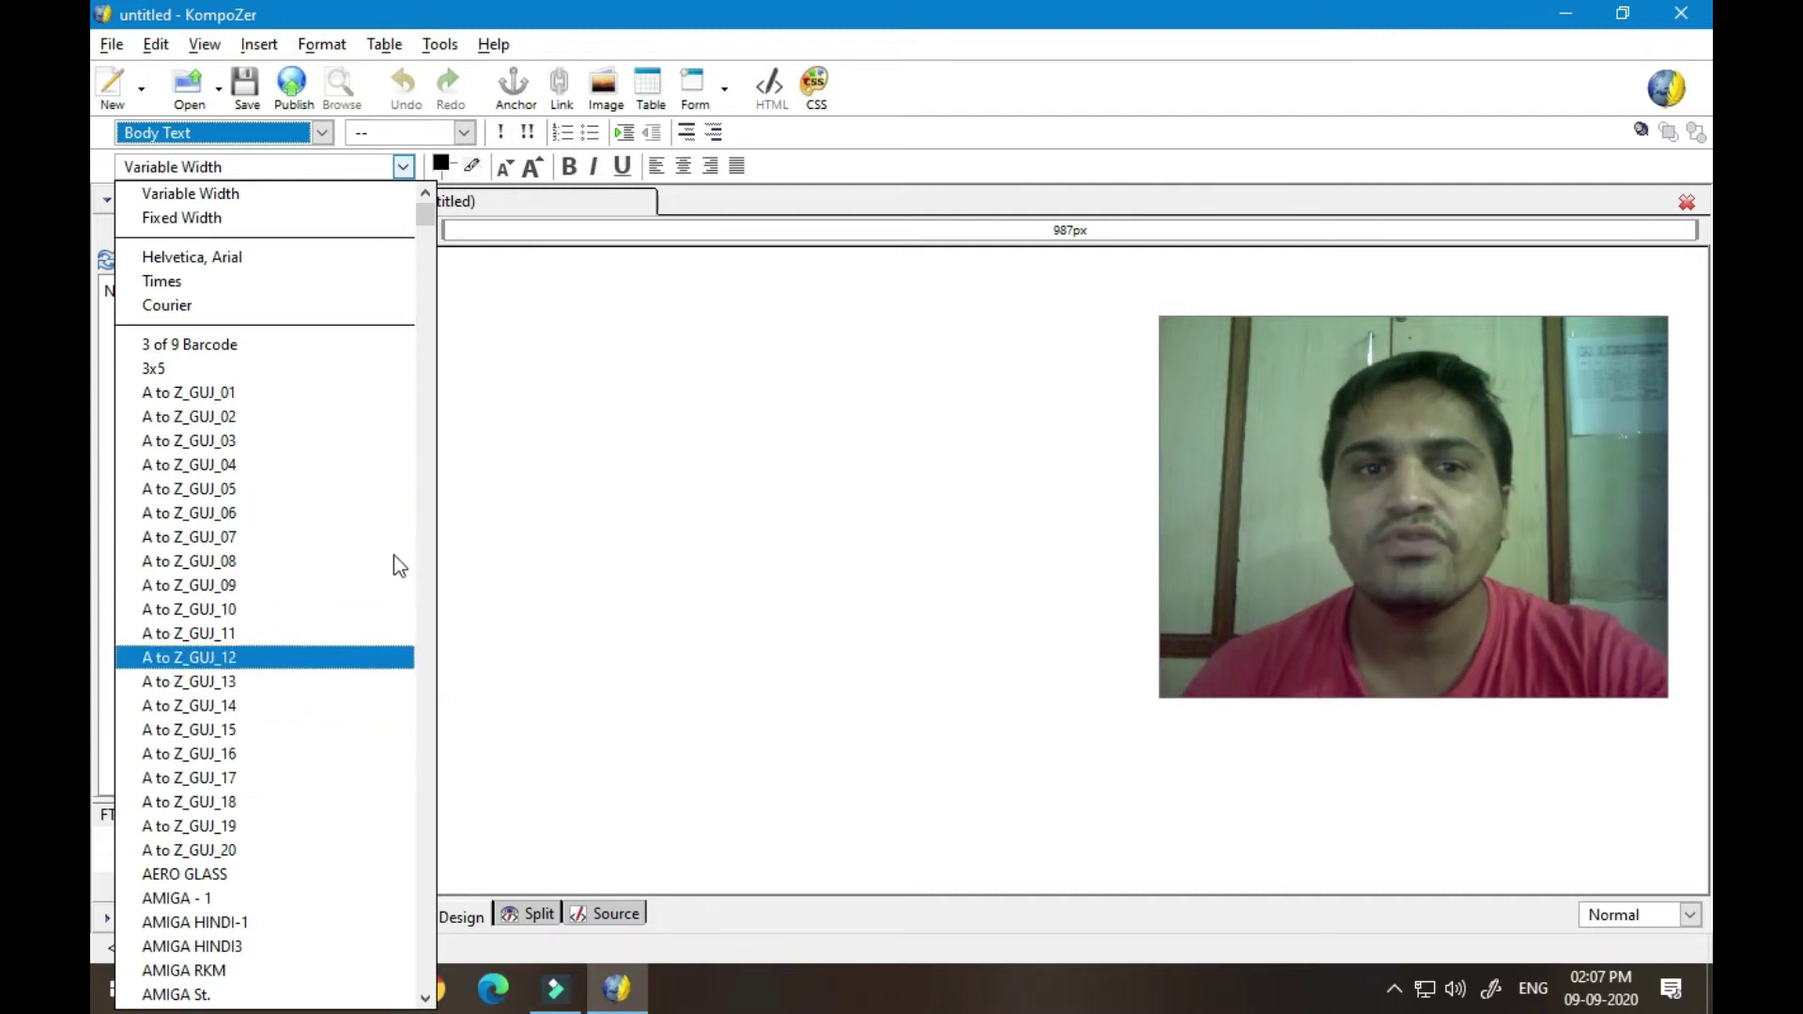
left_click(804, 157)
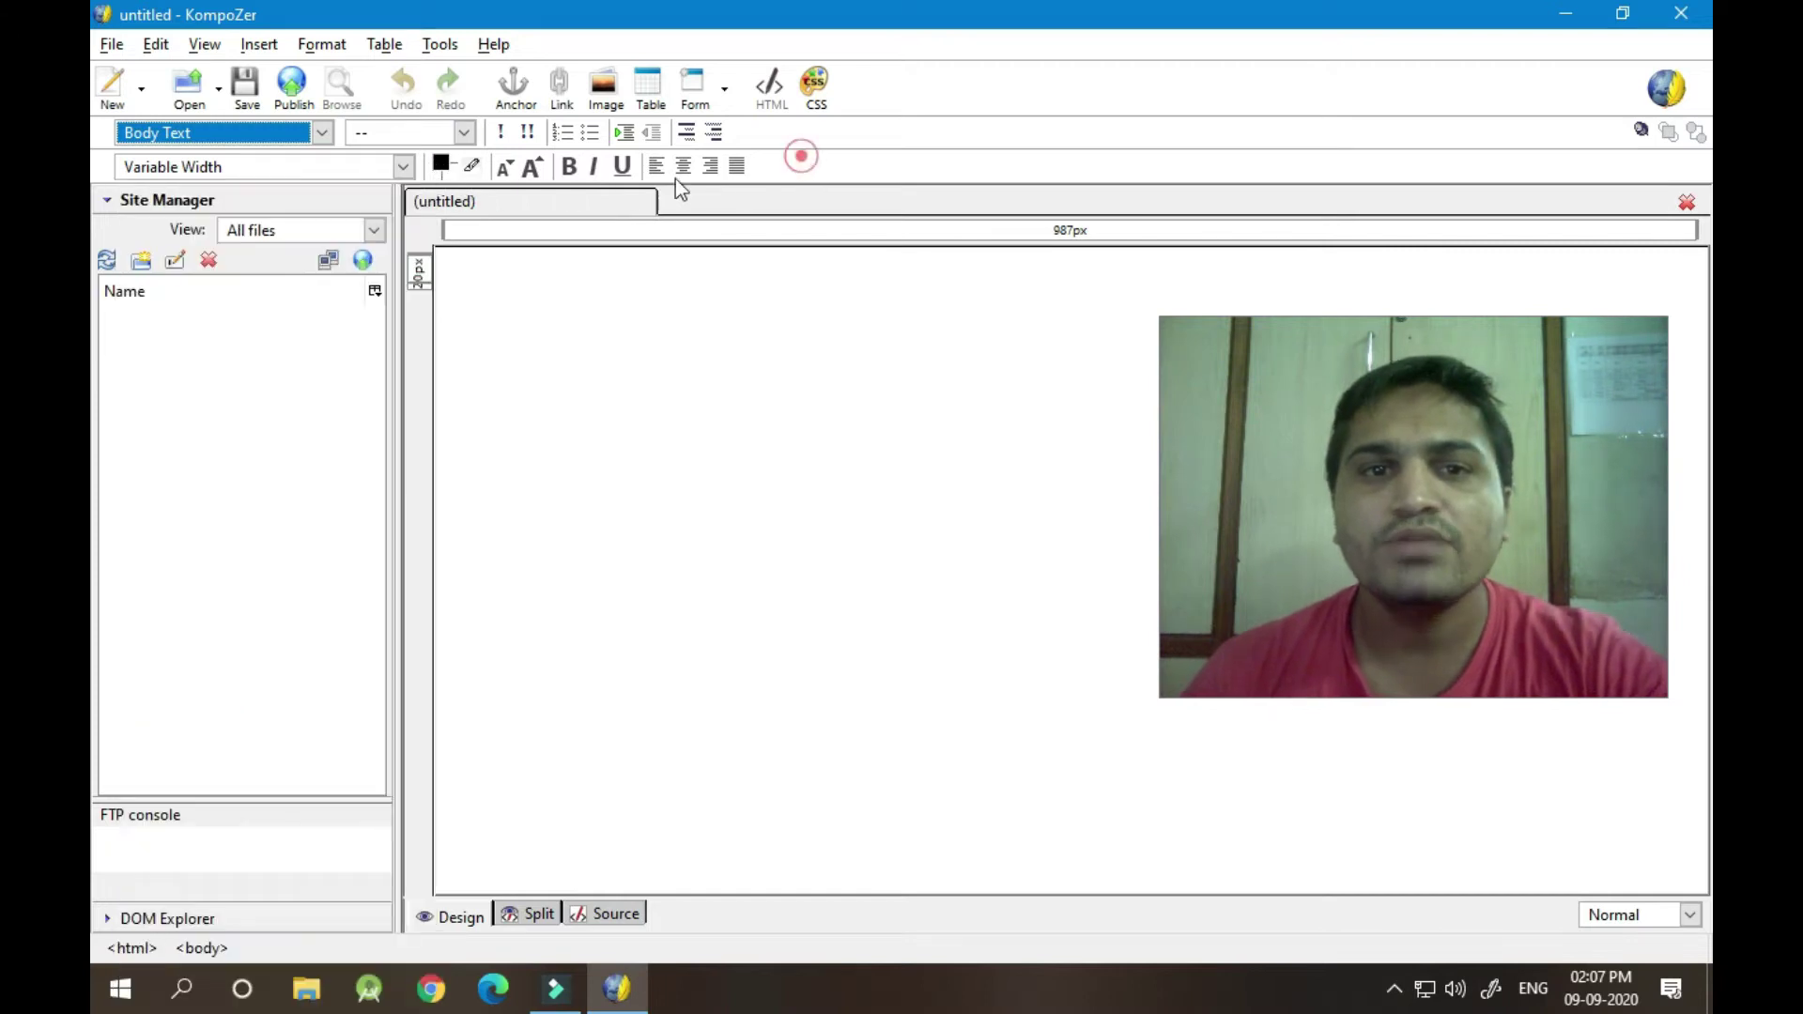
left_click(440, 165)
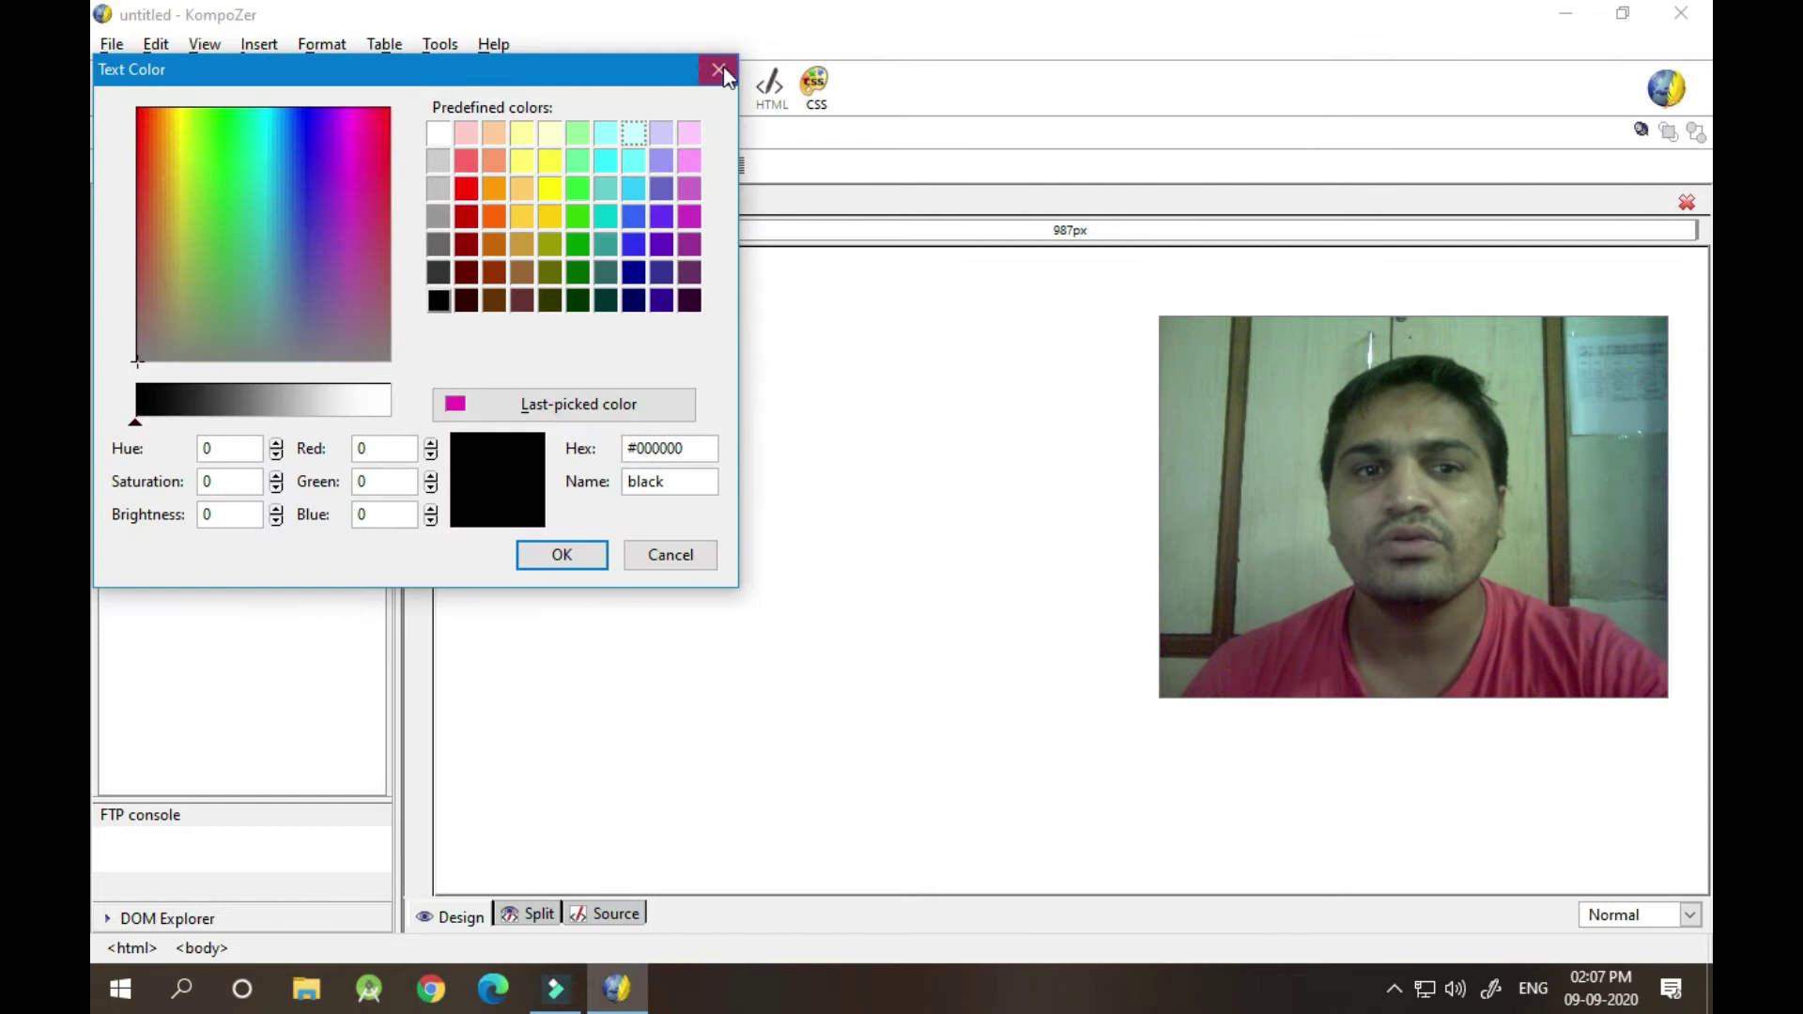
left_click(719, 70)
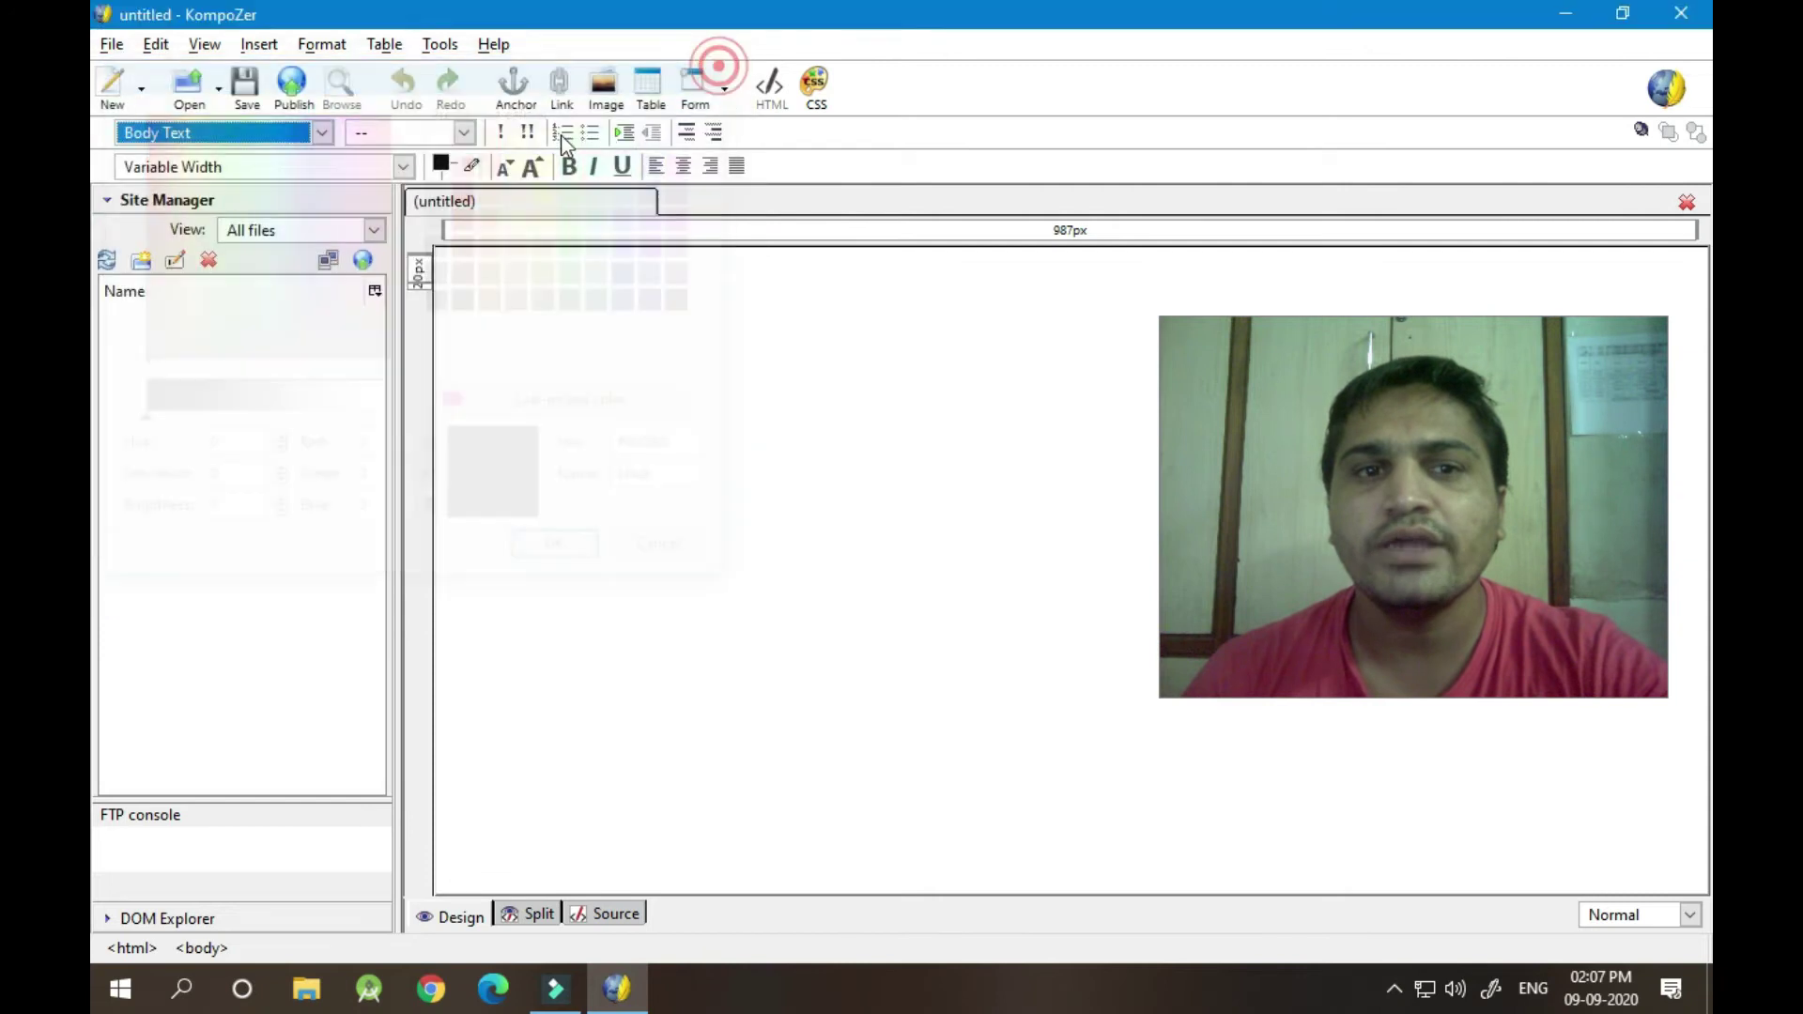
left_click(455, 177)
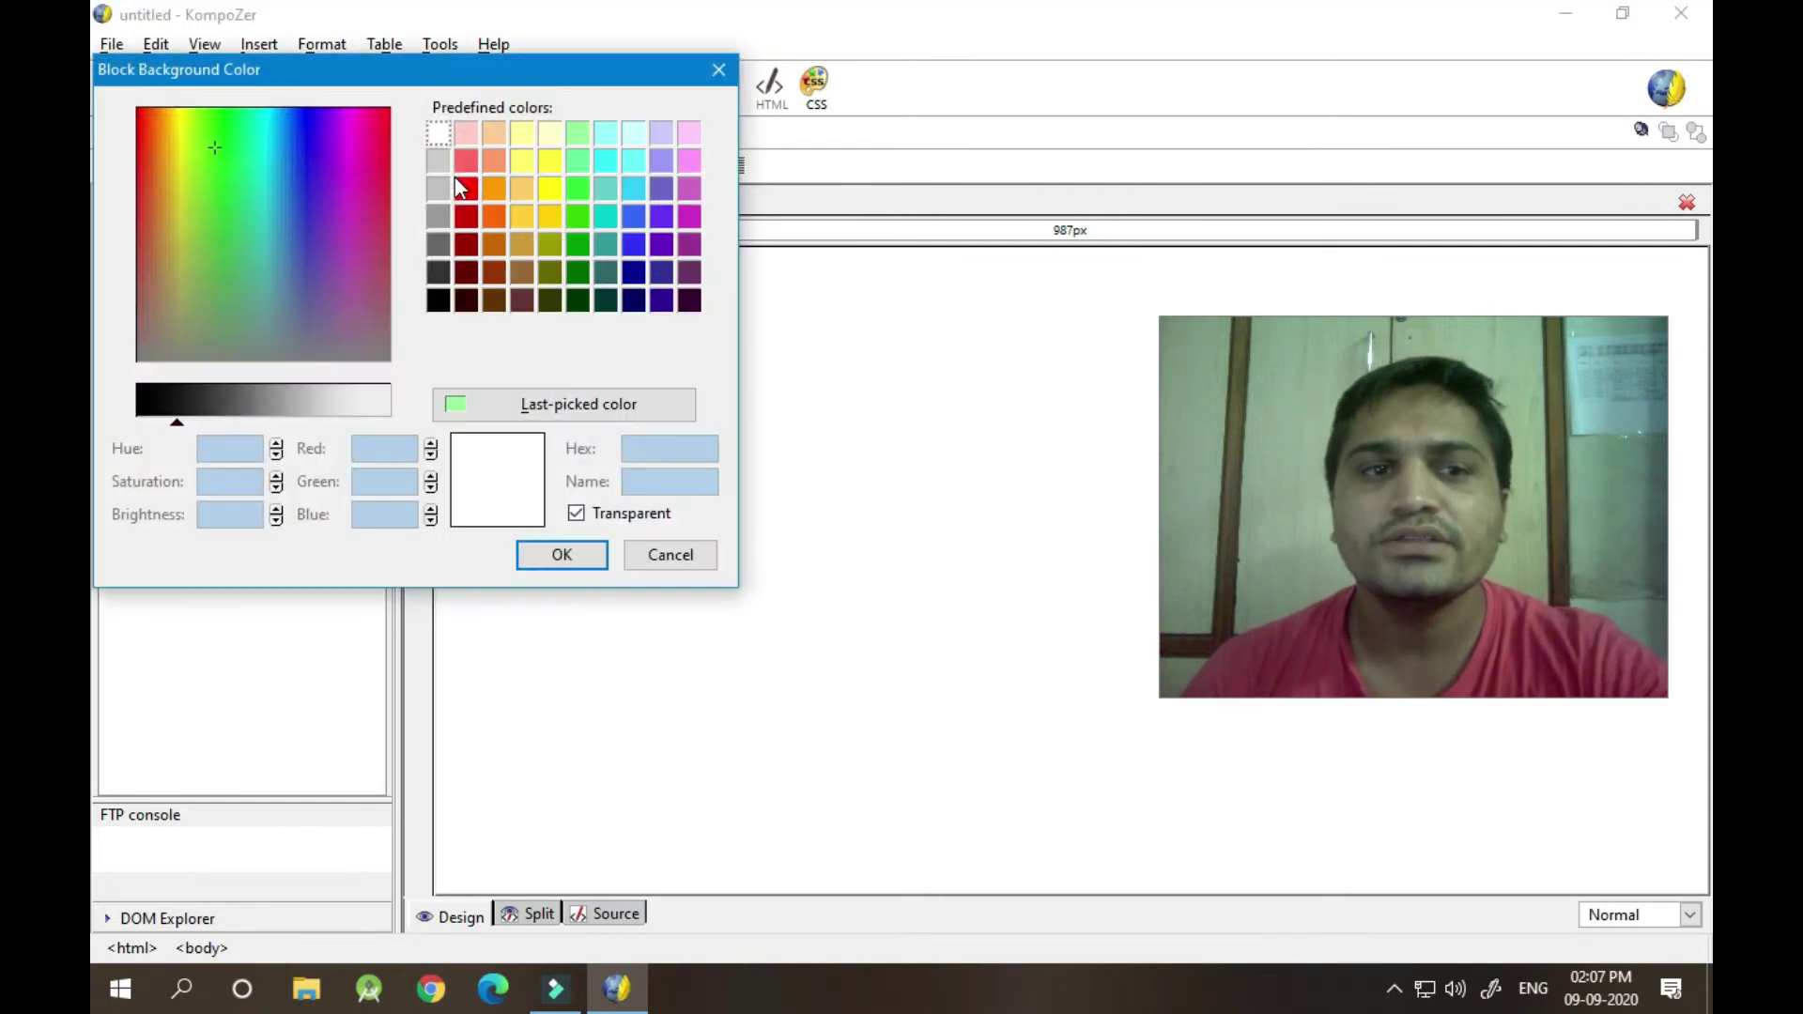
left_click(719, 70)
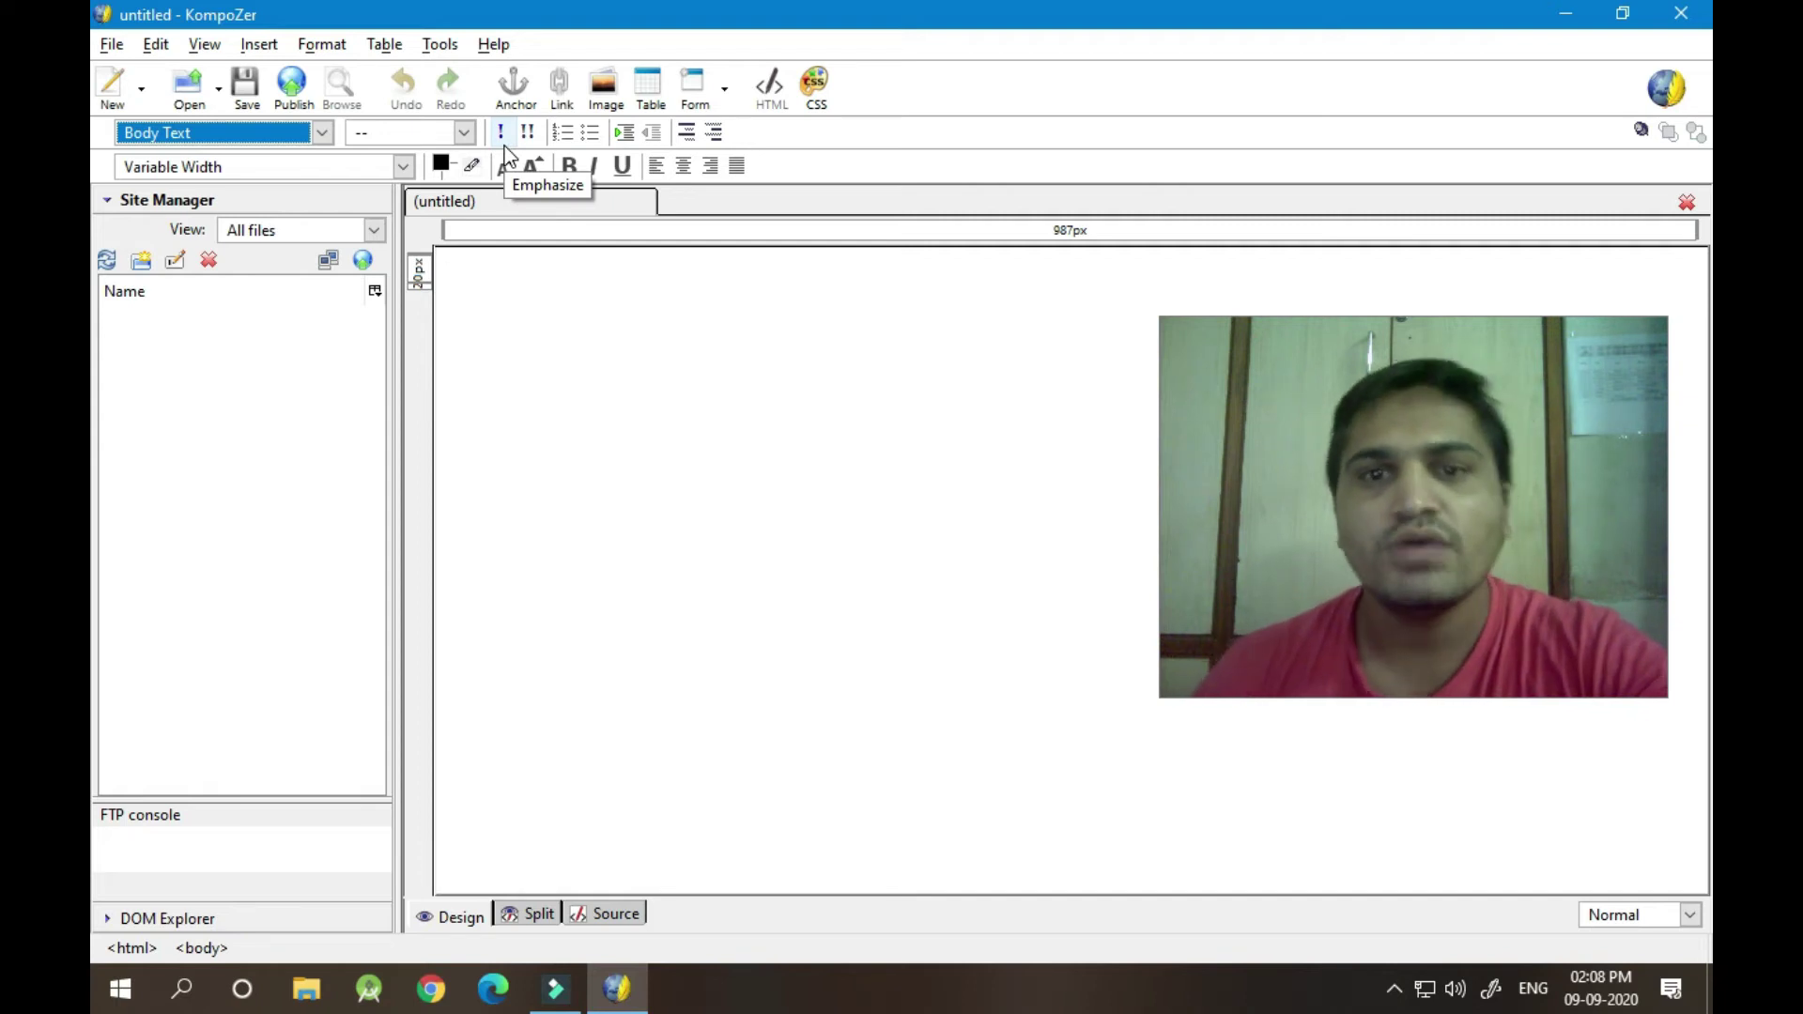
left_click(709, 201)
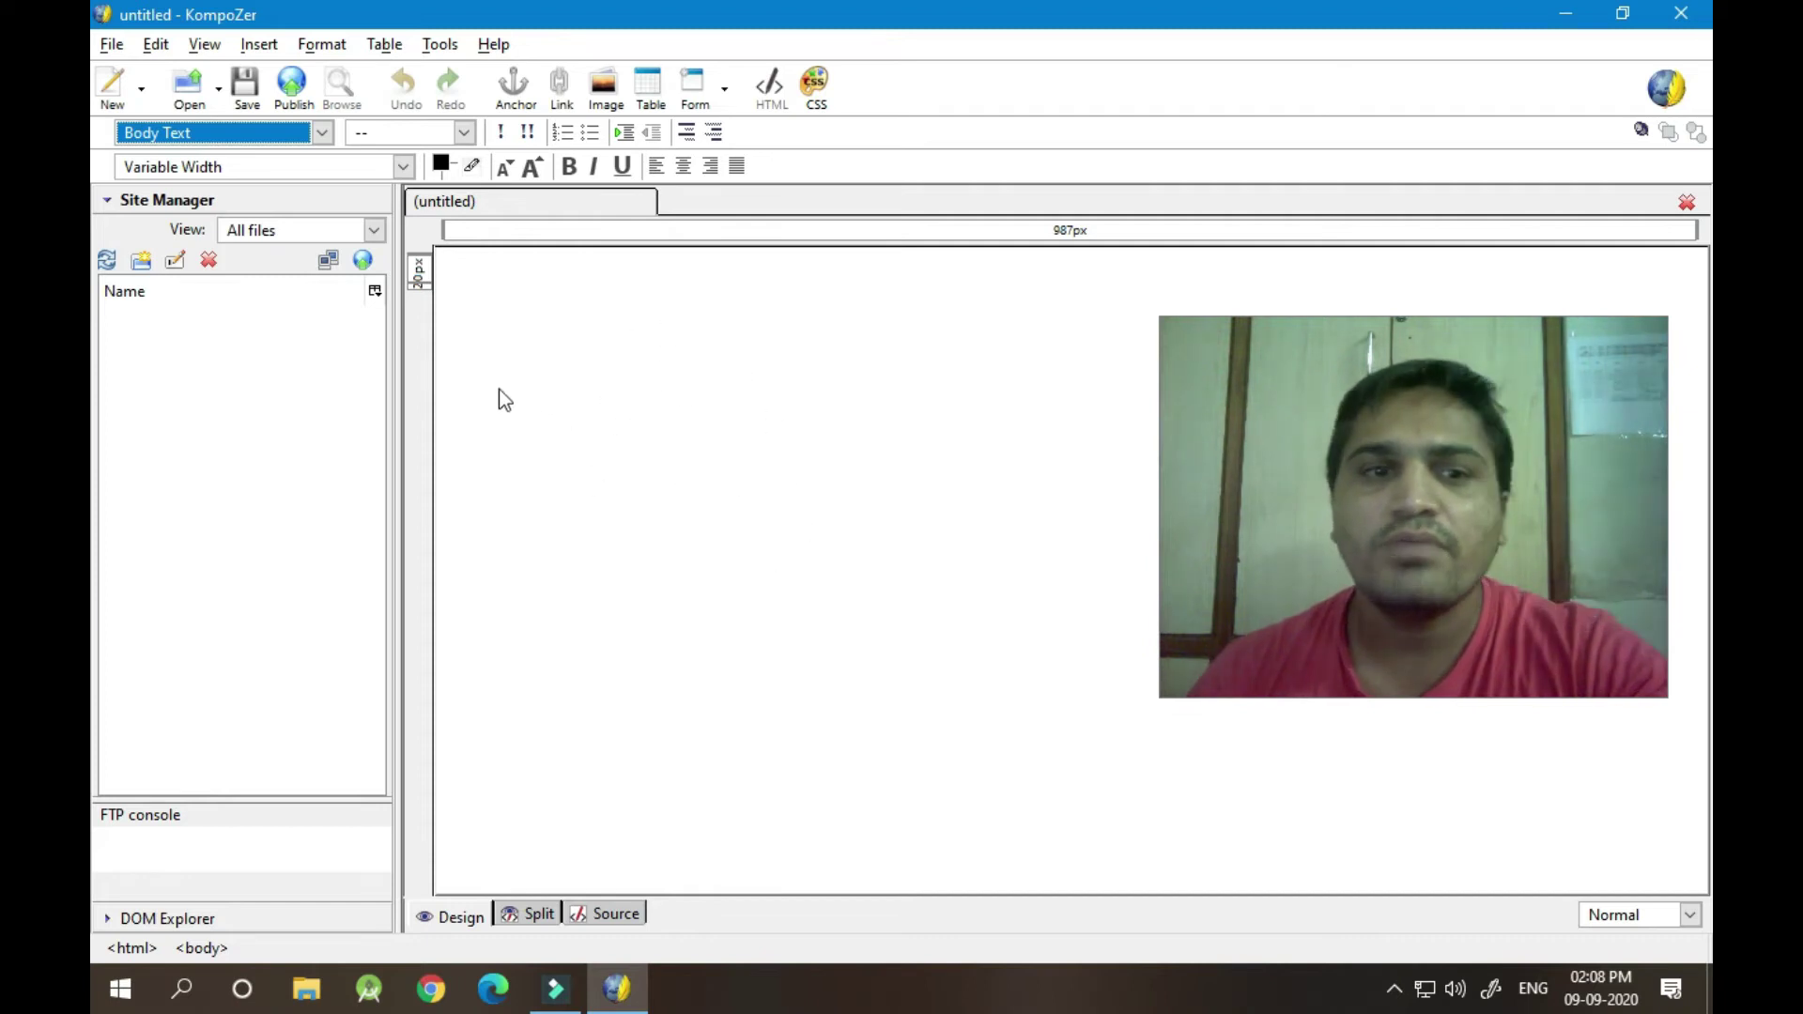
left_click(605, 396)
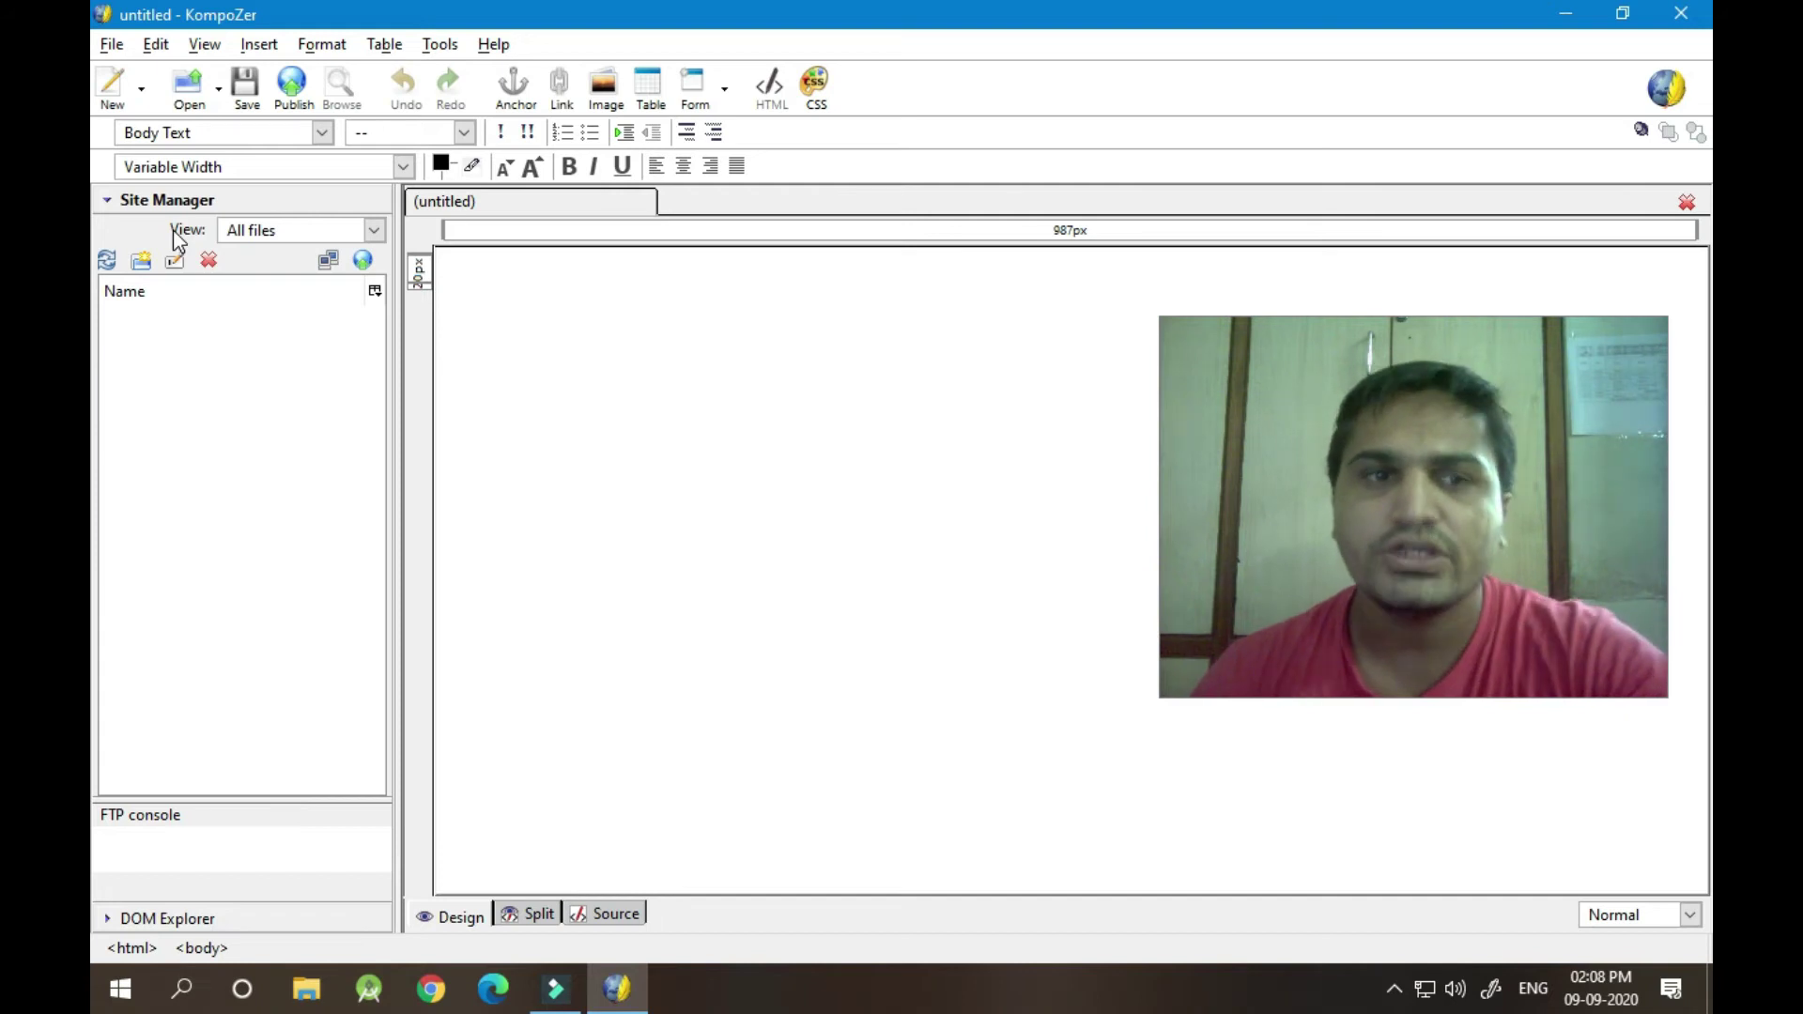
Examine which toolbars and interface parts can be shown or hidden, and which commands the untitled page's tab offers
left_click(203, 44)
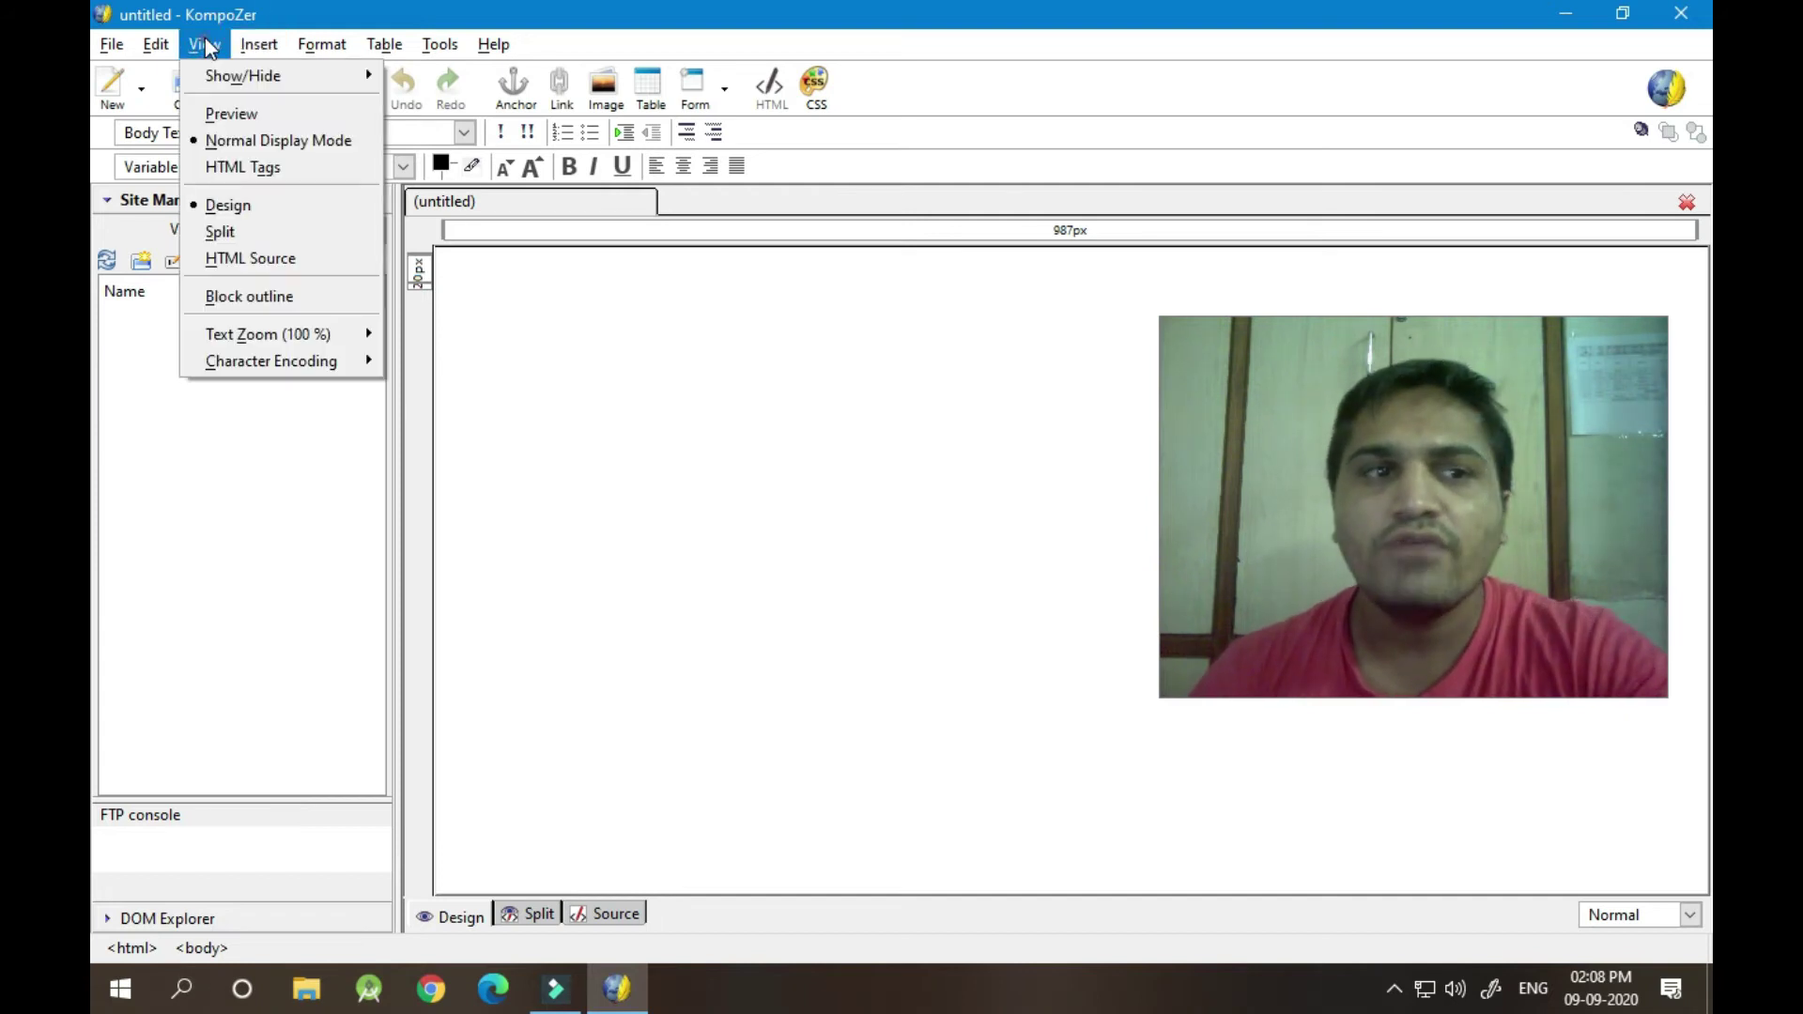
left_click(264, 90)
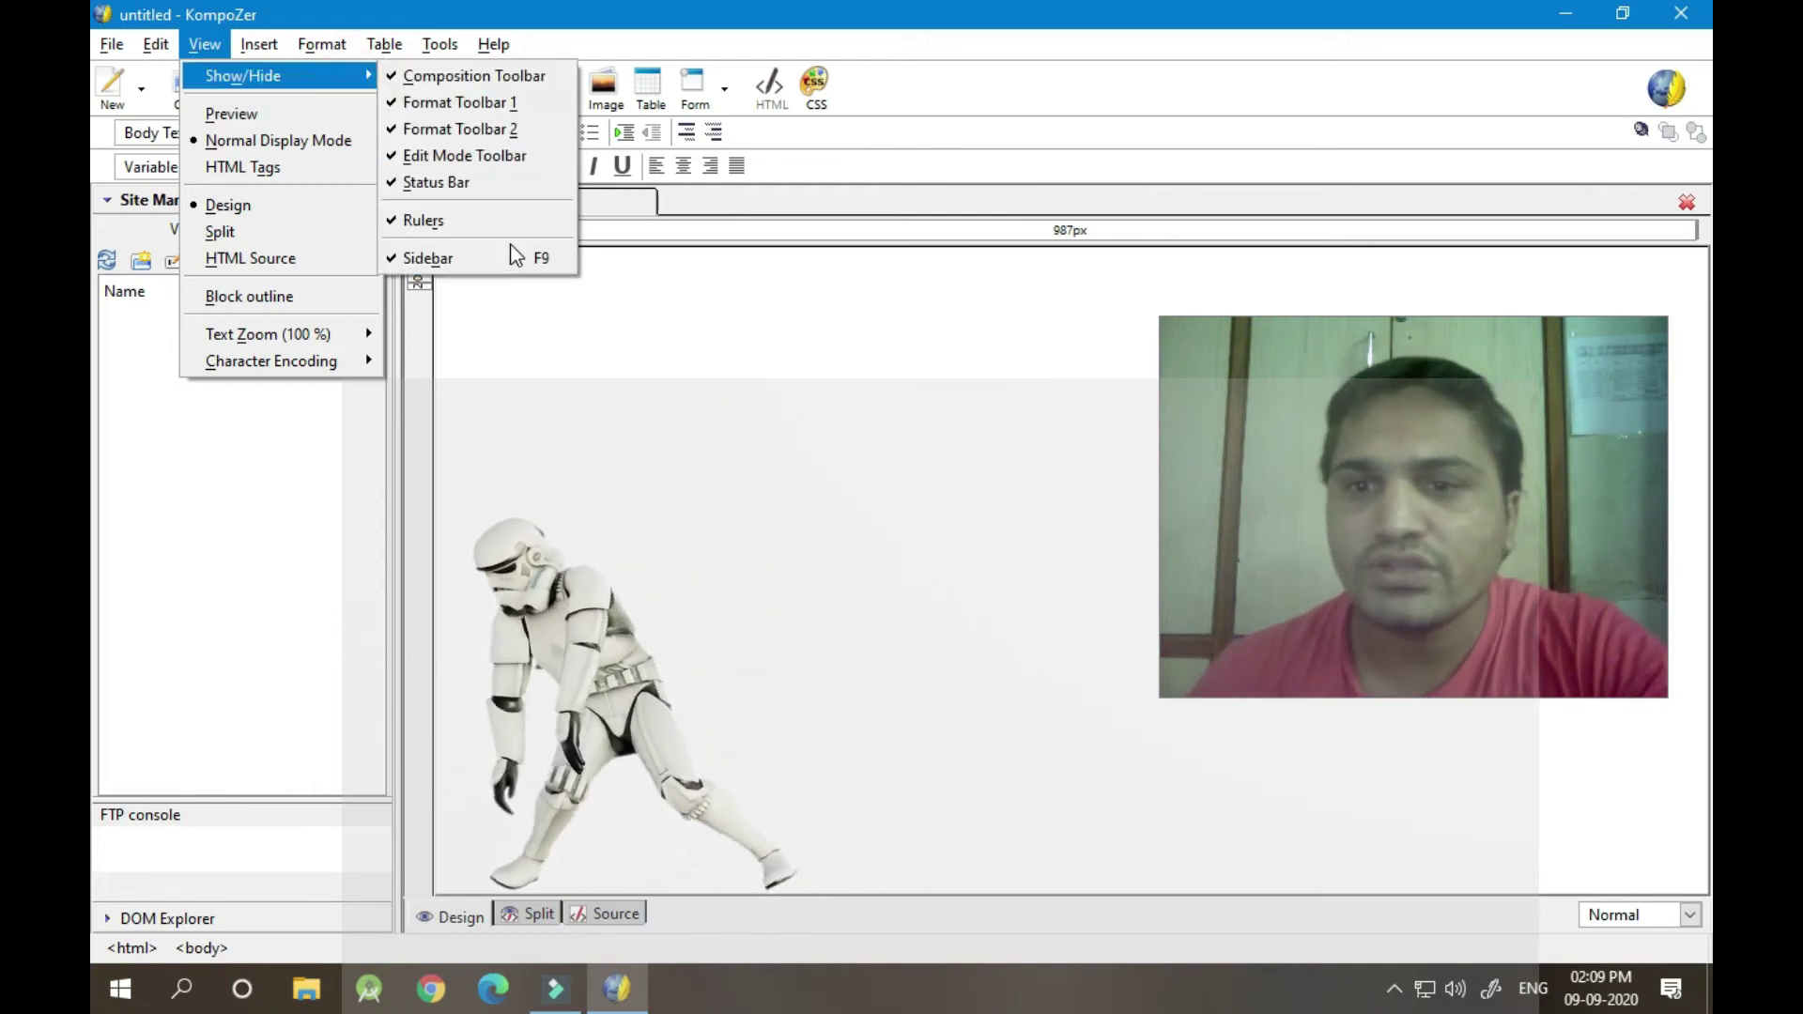
left_click(447, 39)
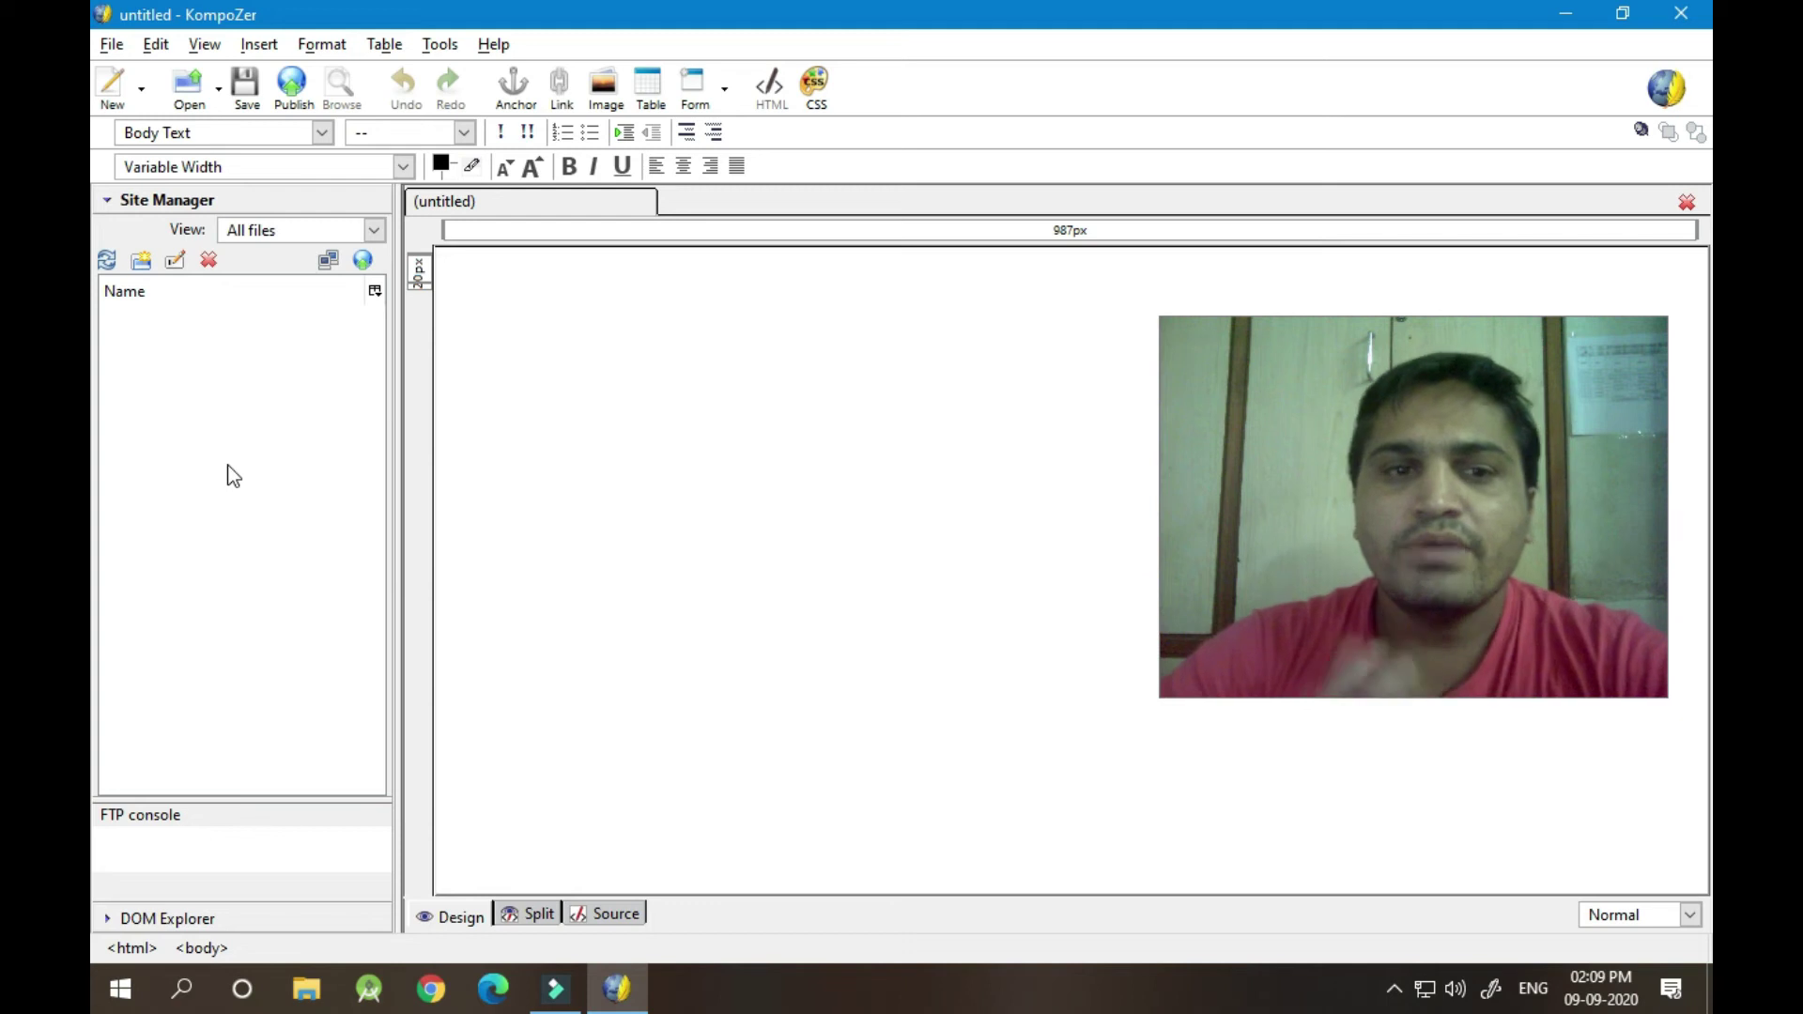
left_click(519, 441)
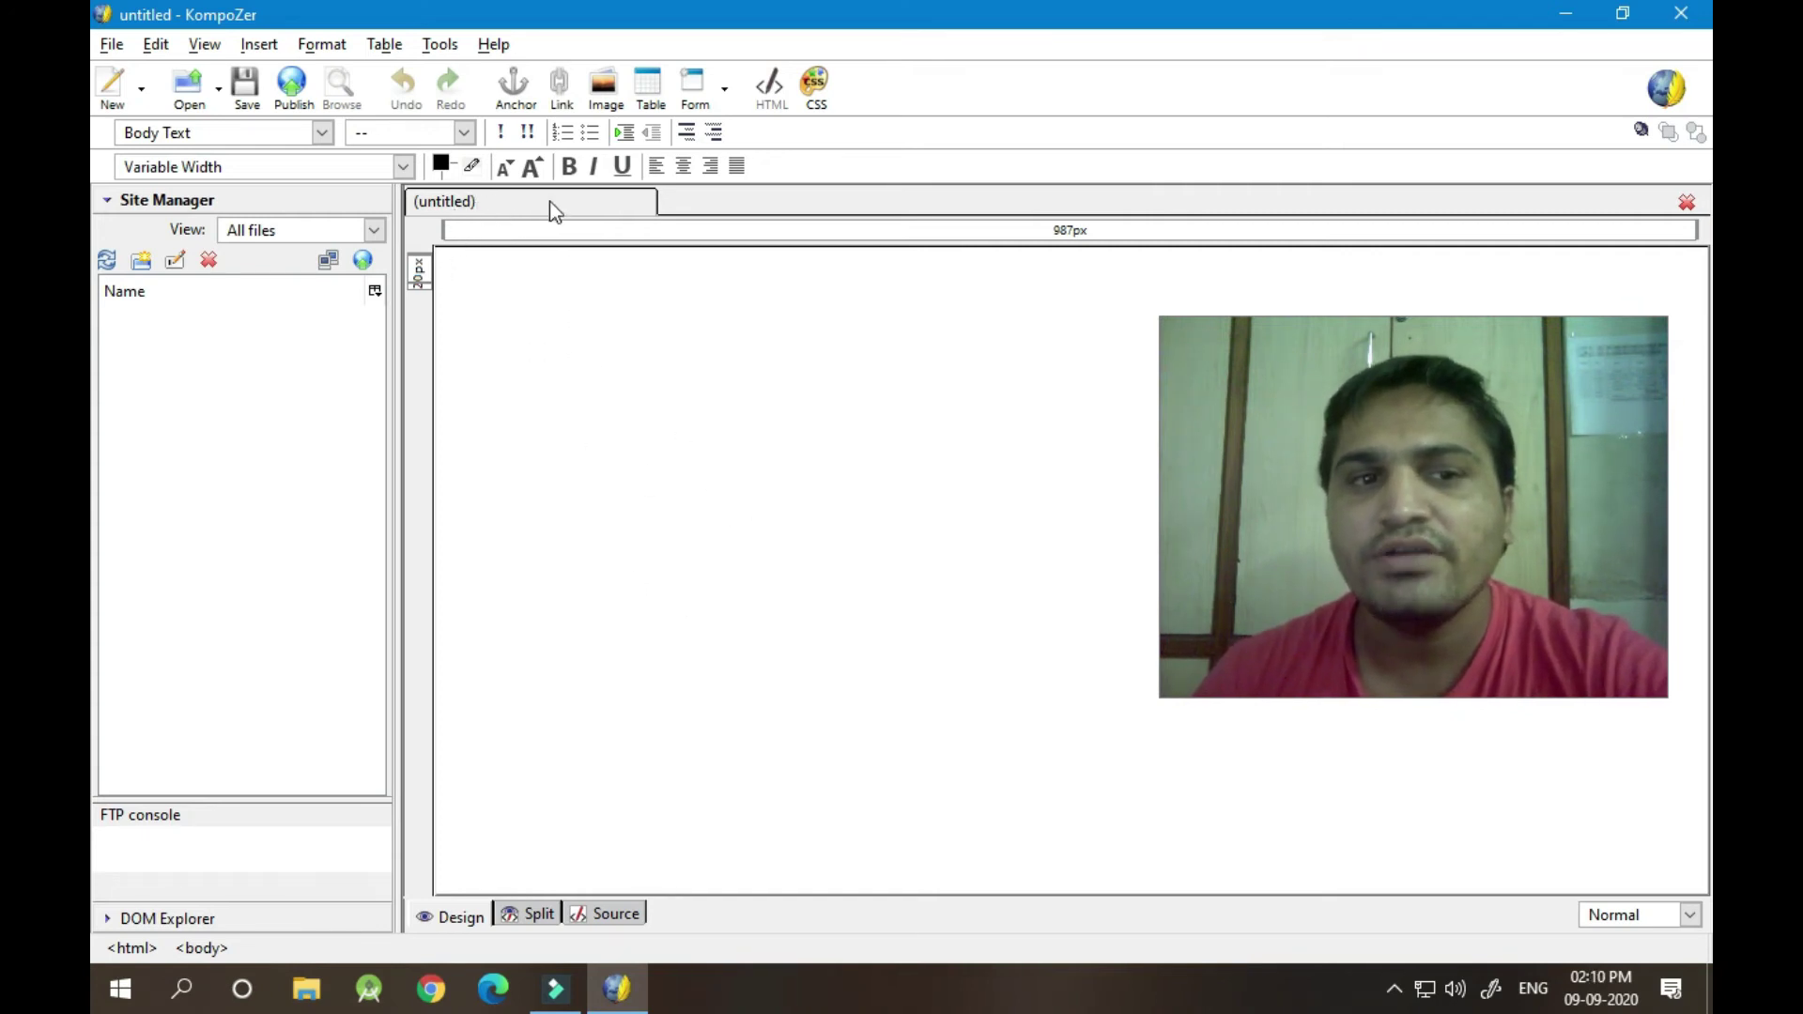
right_click(513, 201)
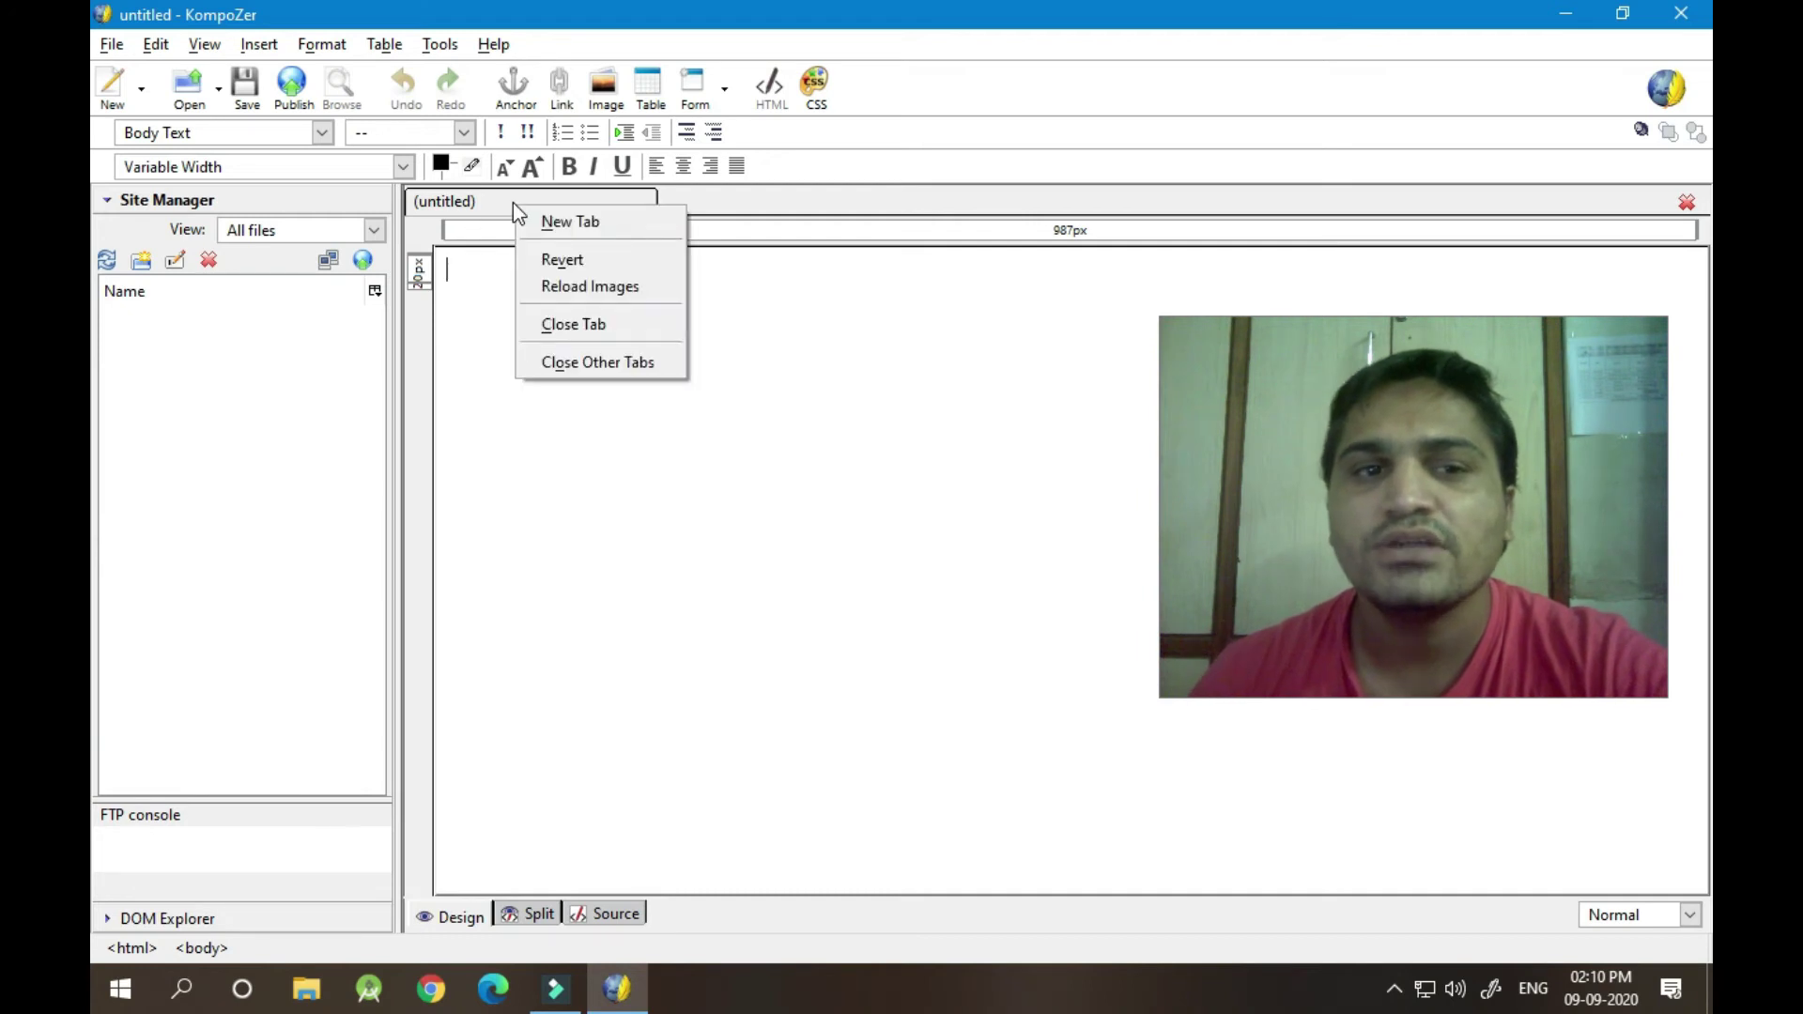
left_click(496, 198)
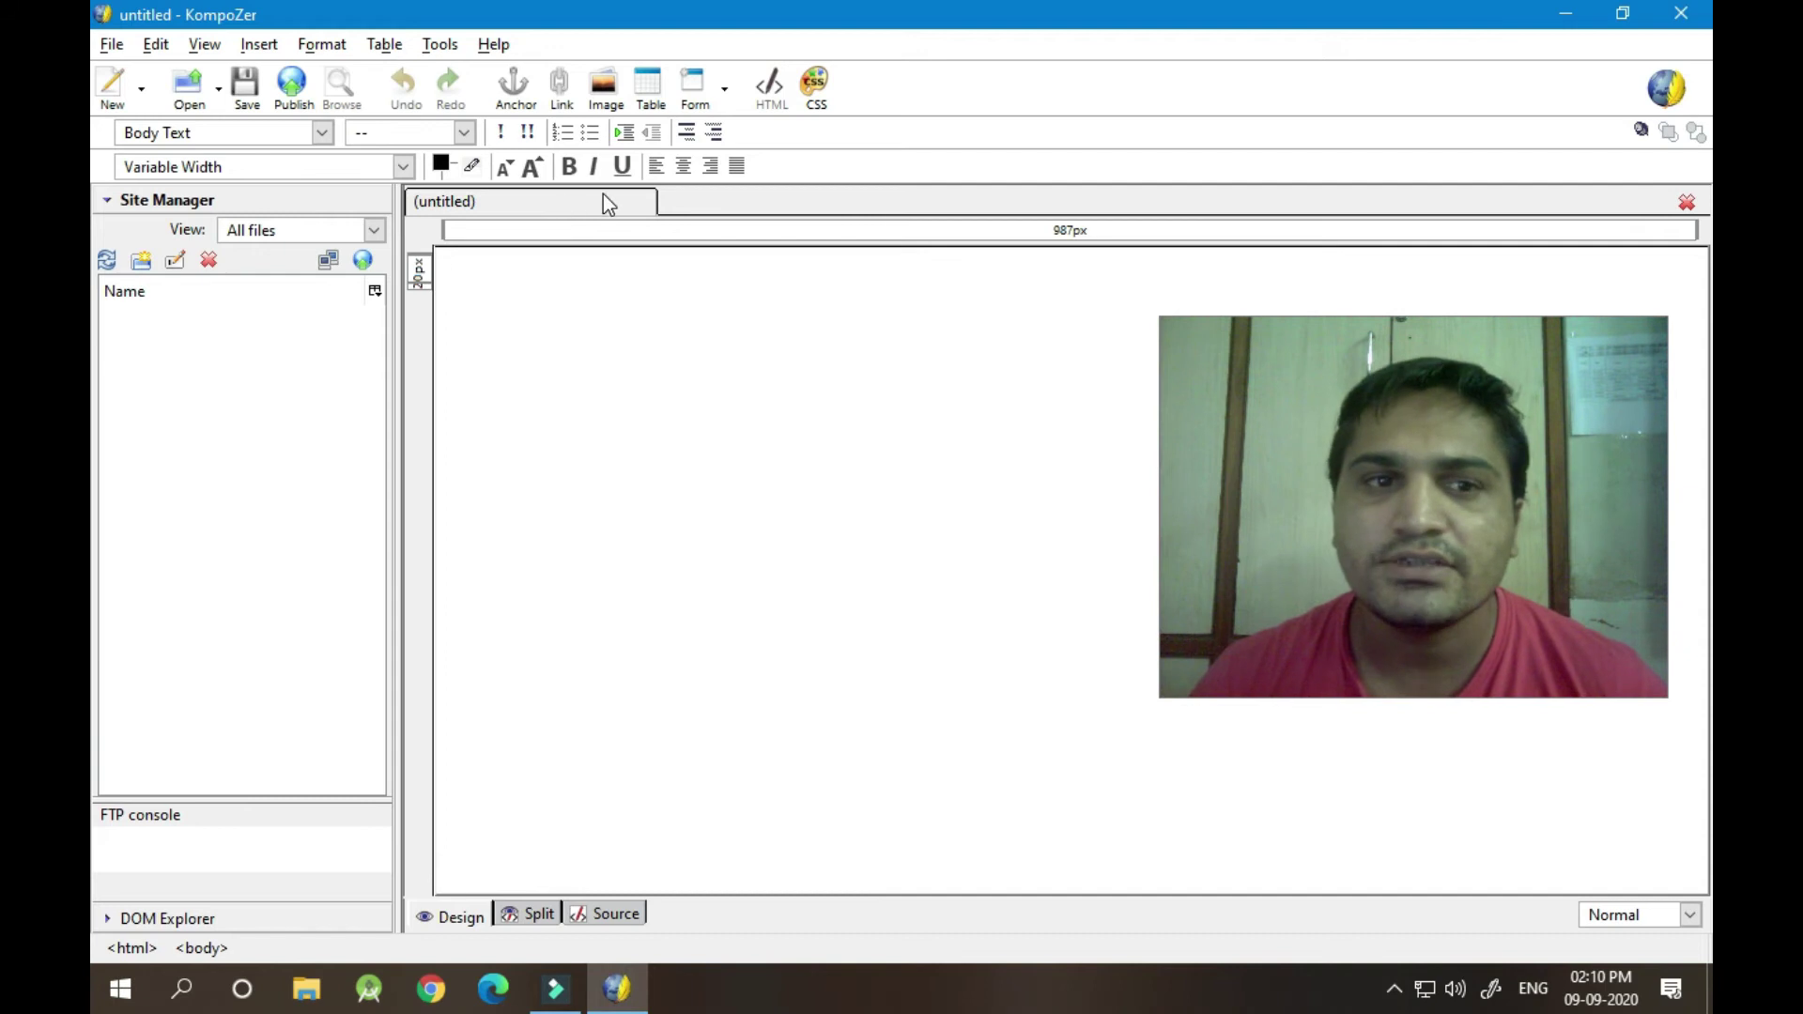
Set the page title to "ADMISSION FORM" in the page properties
left_click(310, 49)
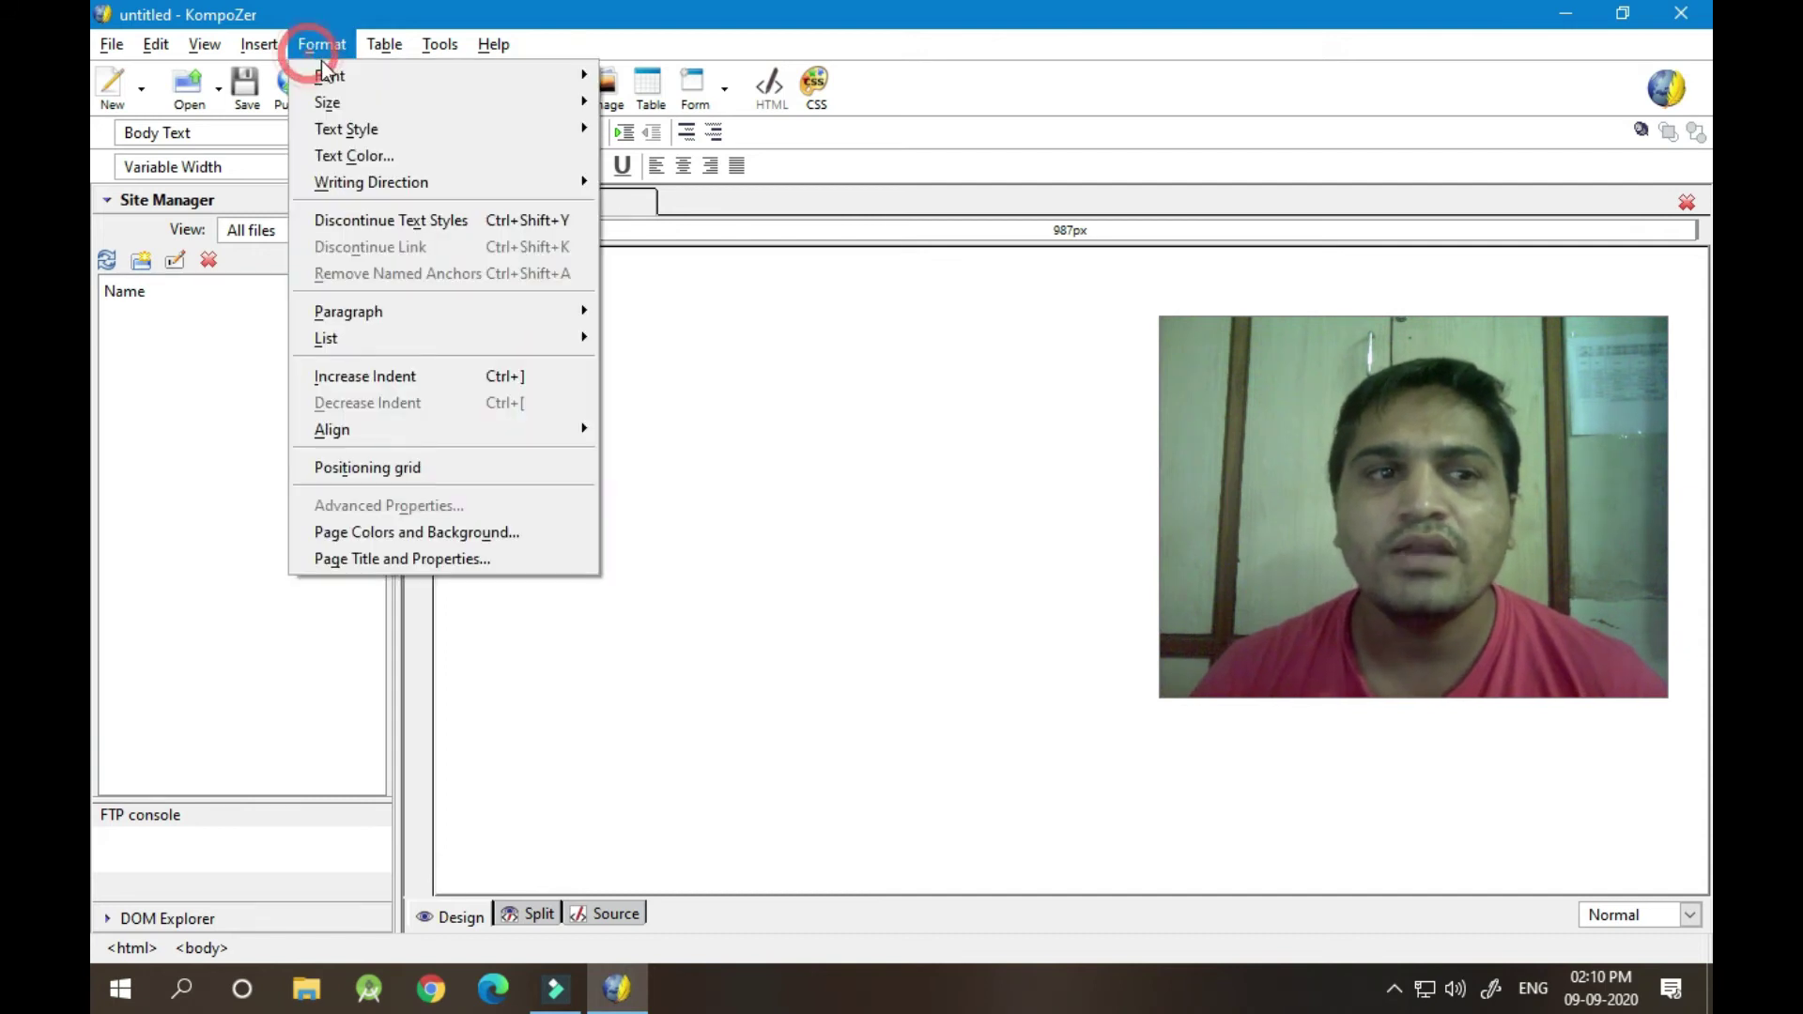
left_click(453, 558)
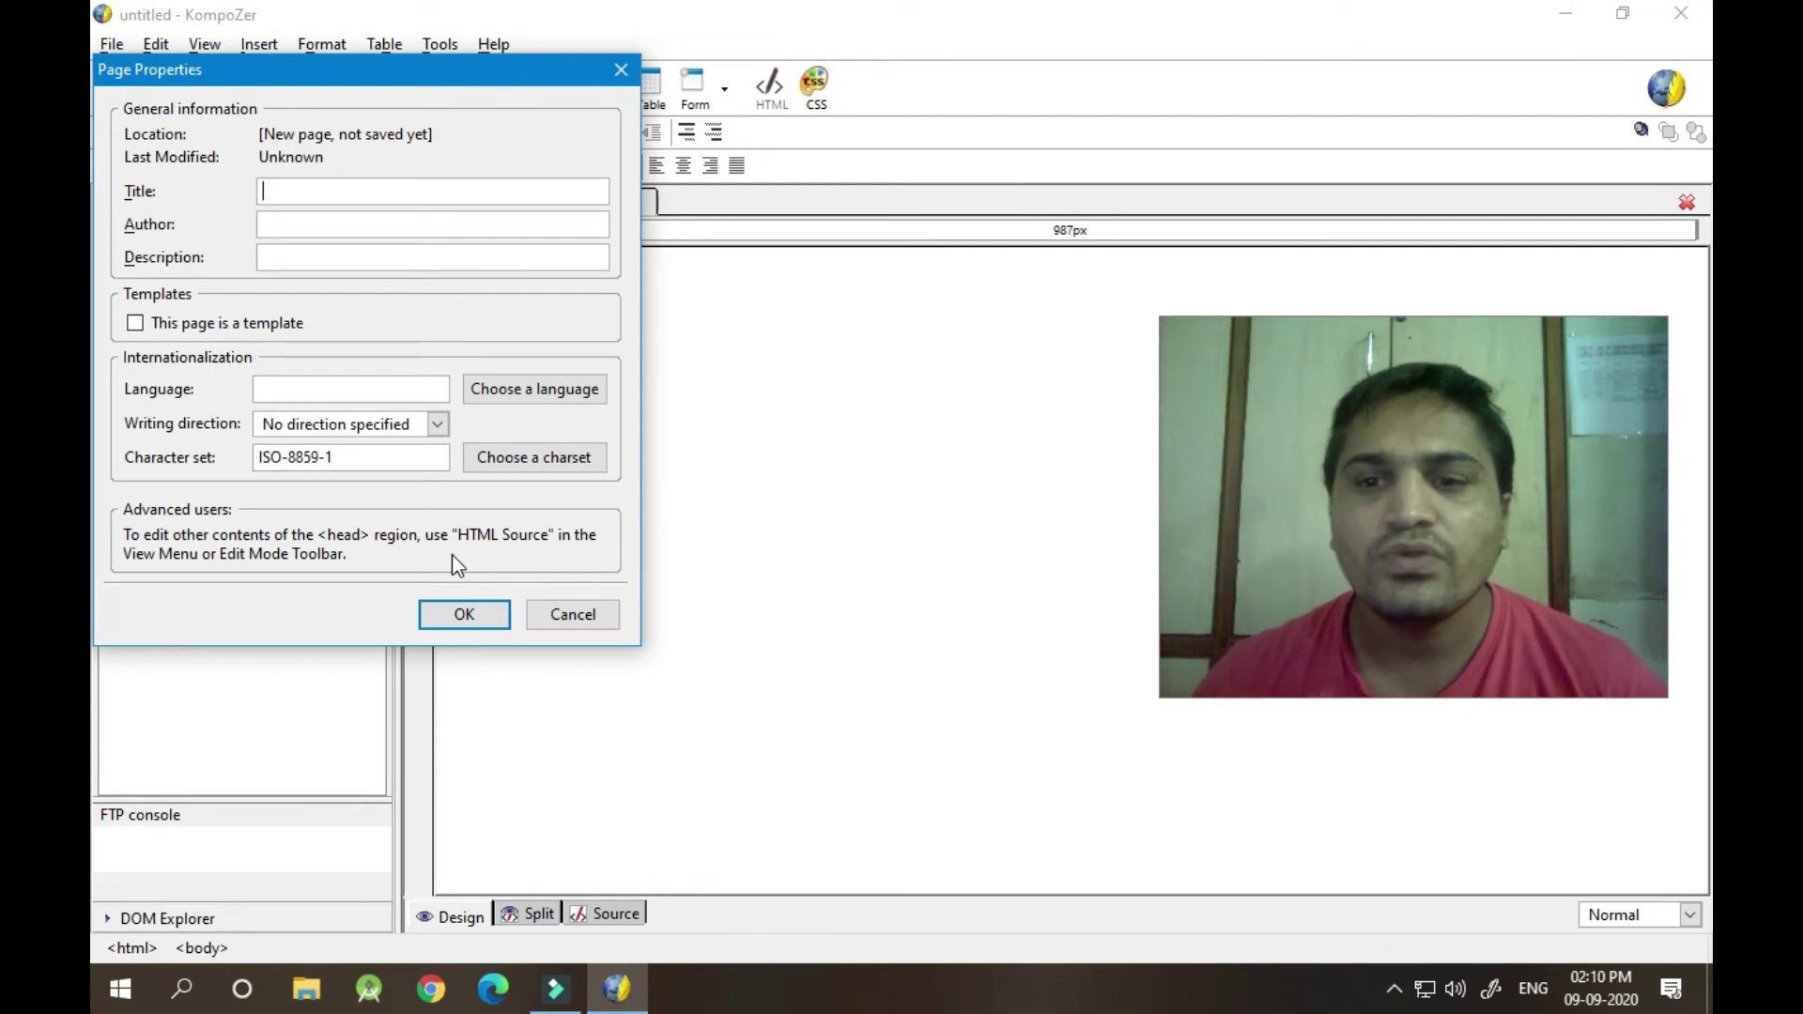
left_click(290, 194)
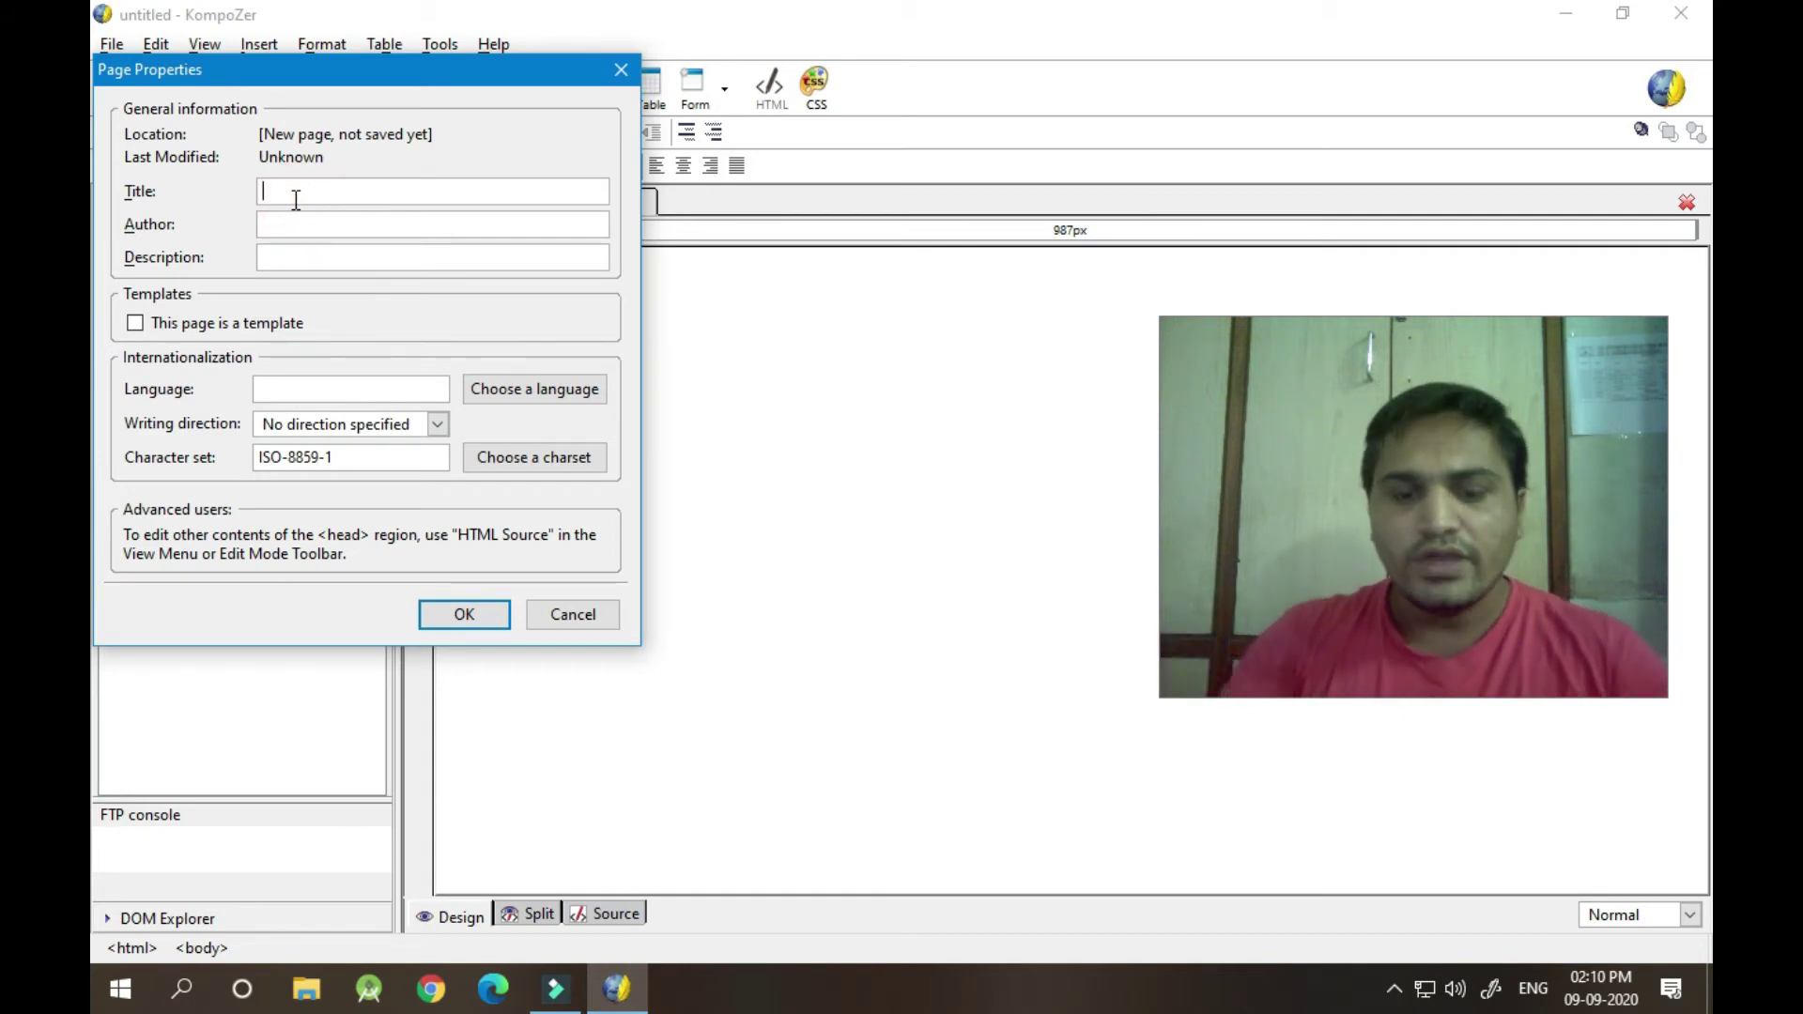
type("ADMI")
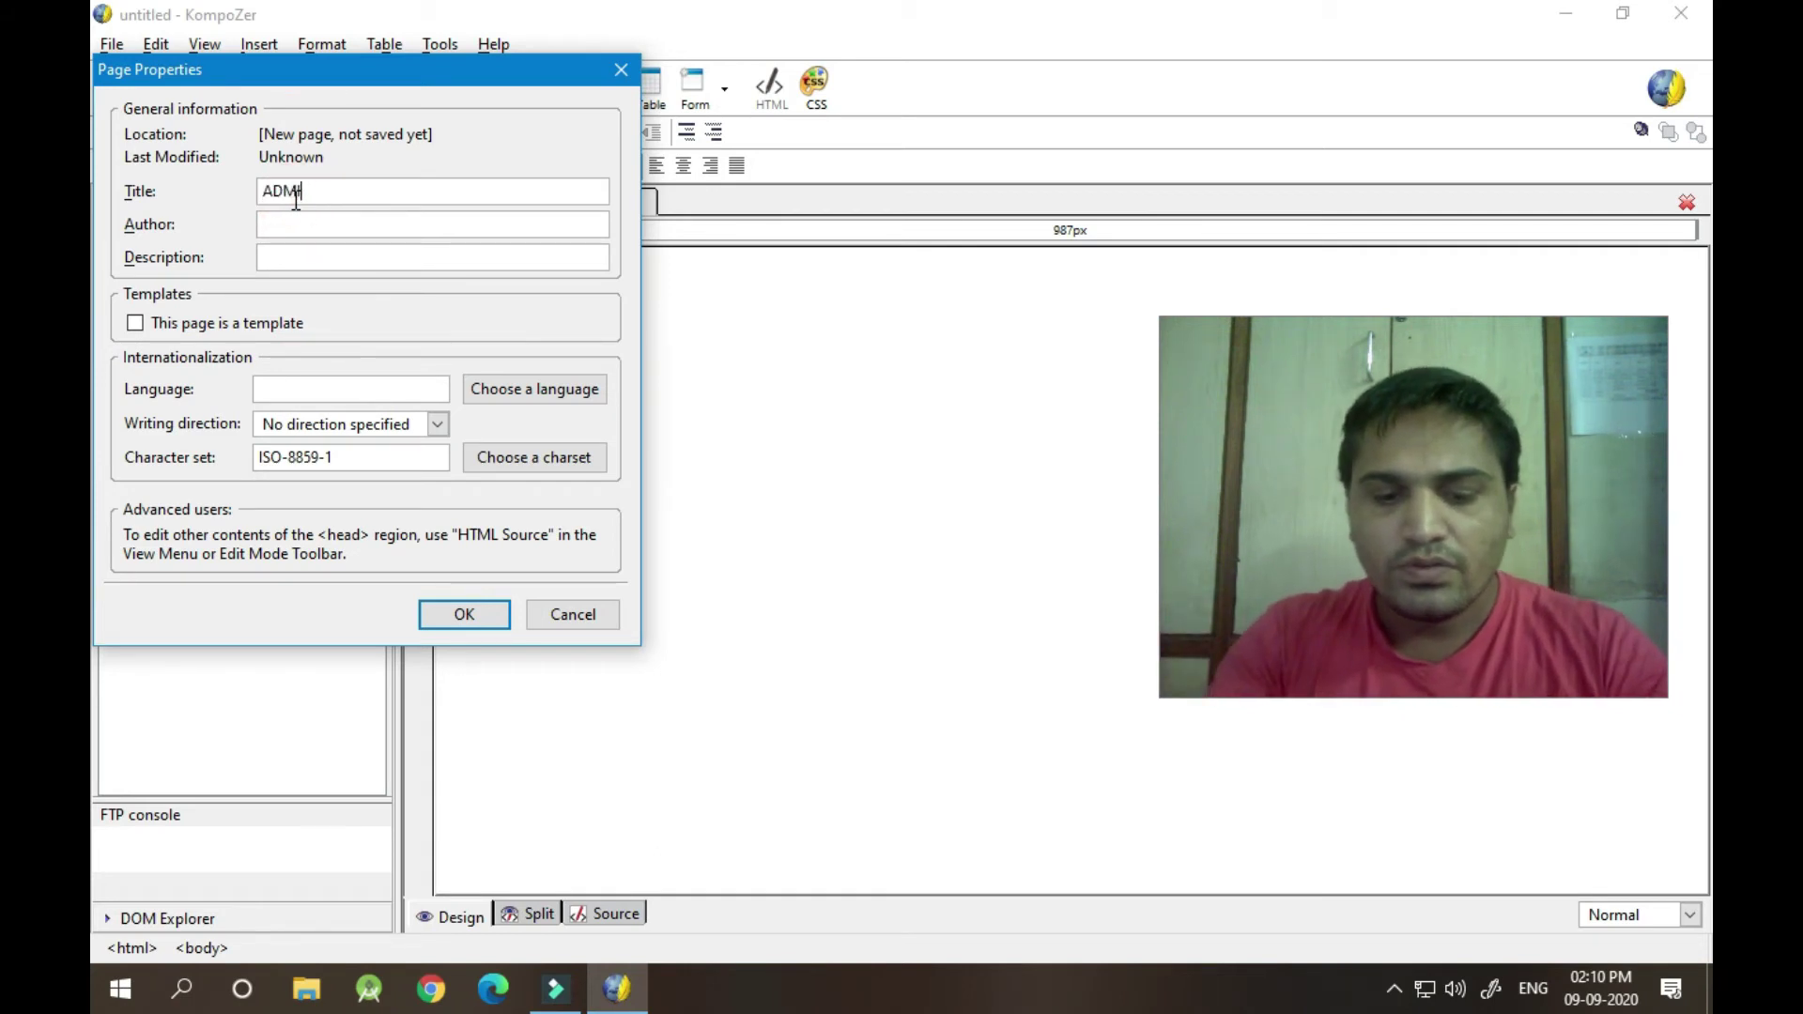
type("SSION FORM")
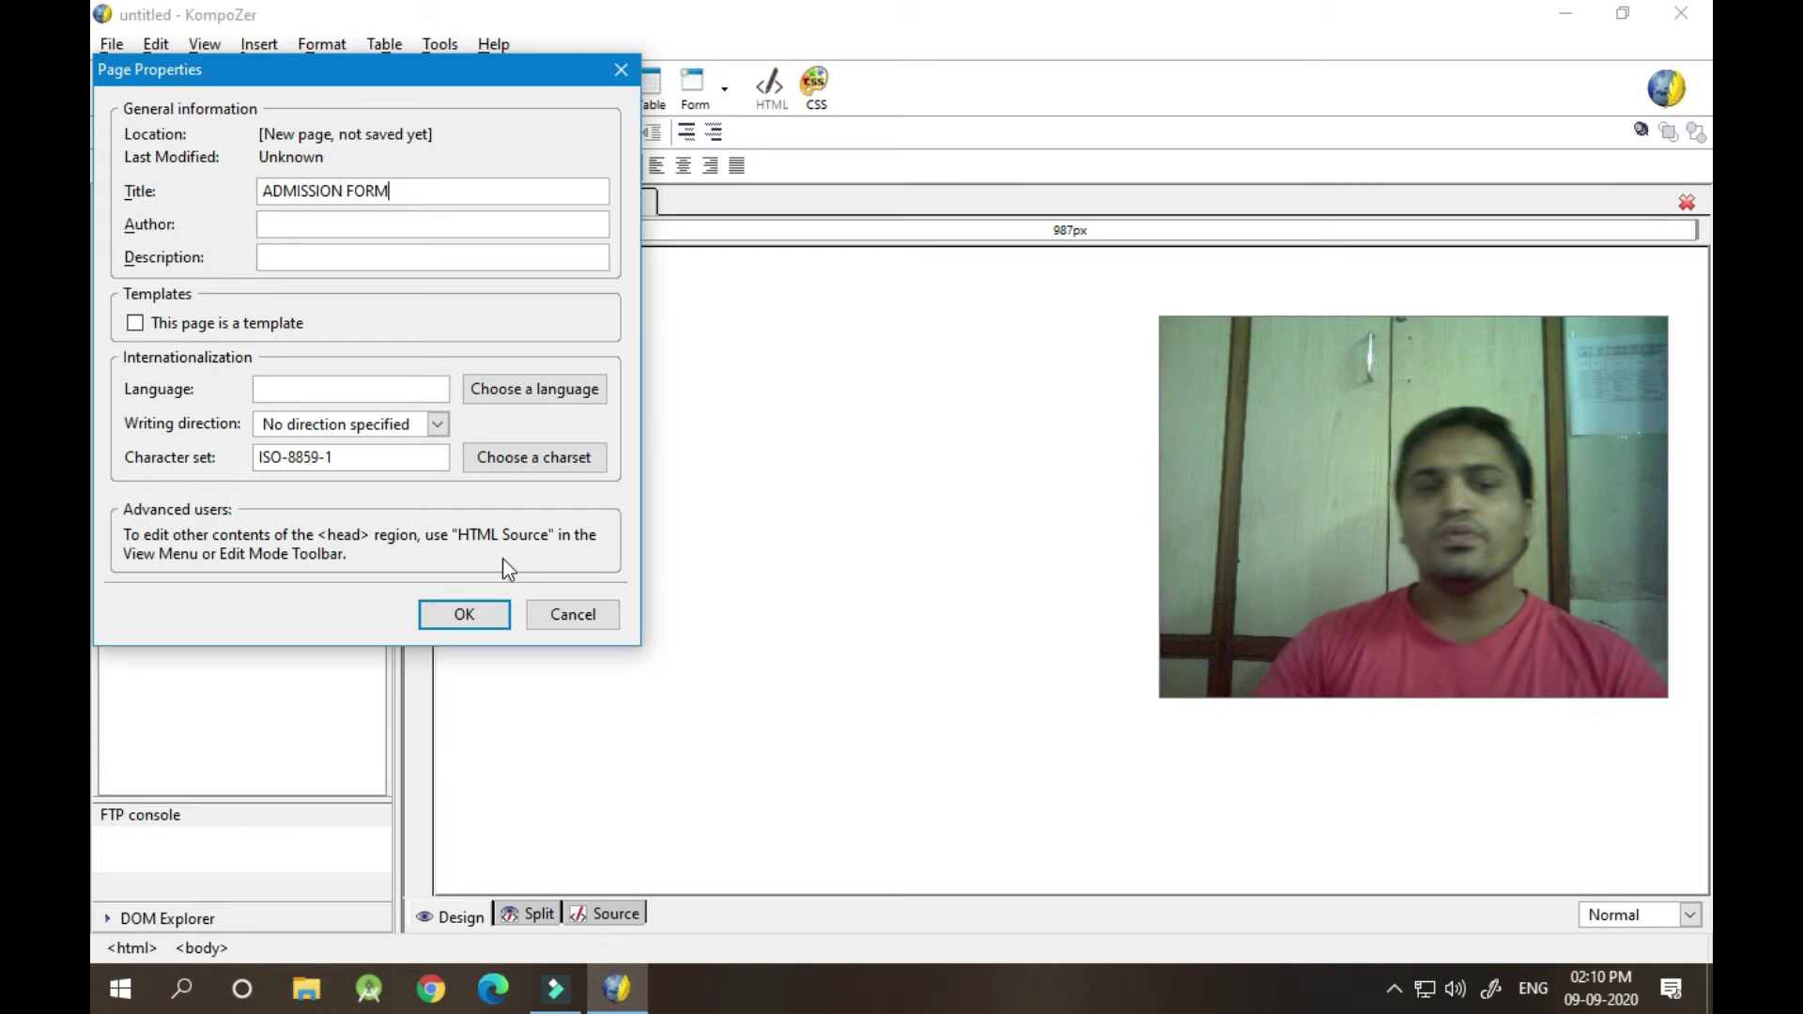
left_click(490, 612)
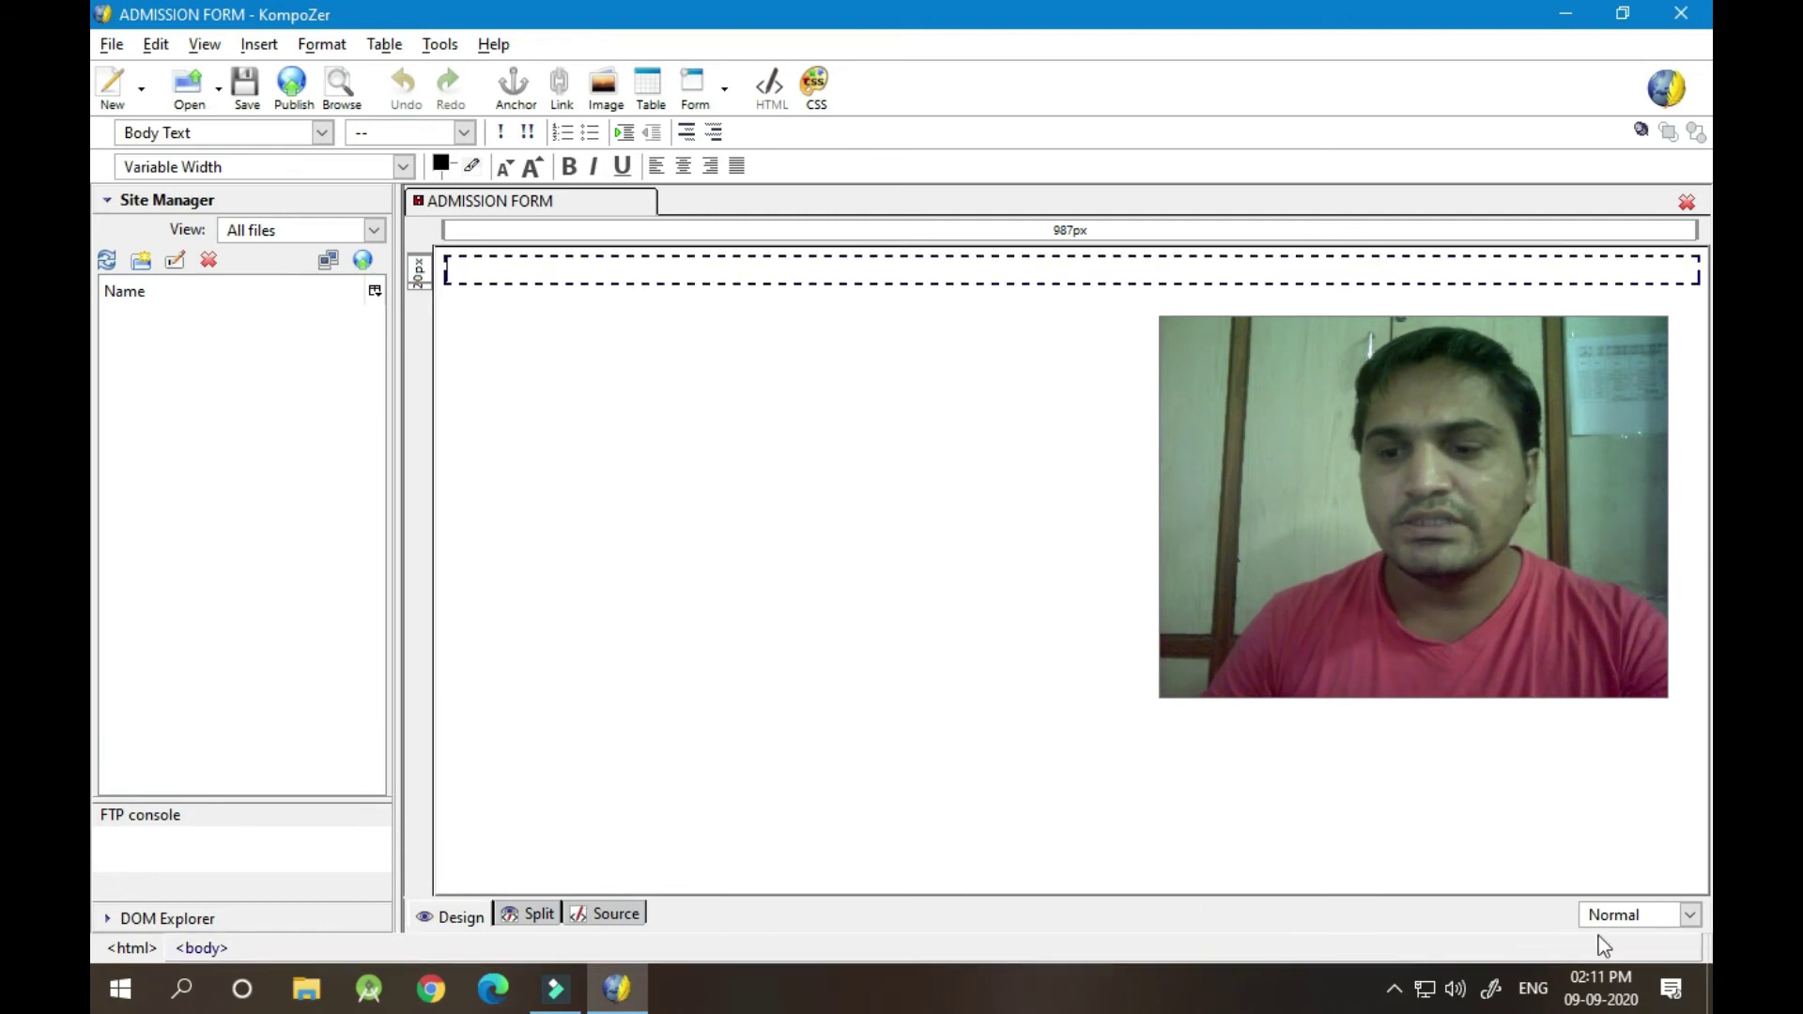
Open the existing form.html page in a second tab and maximize the editor window
left_click(1610, 916)
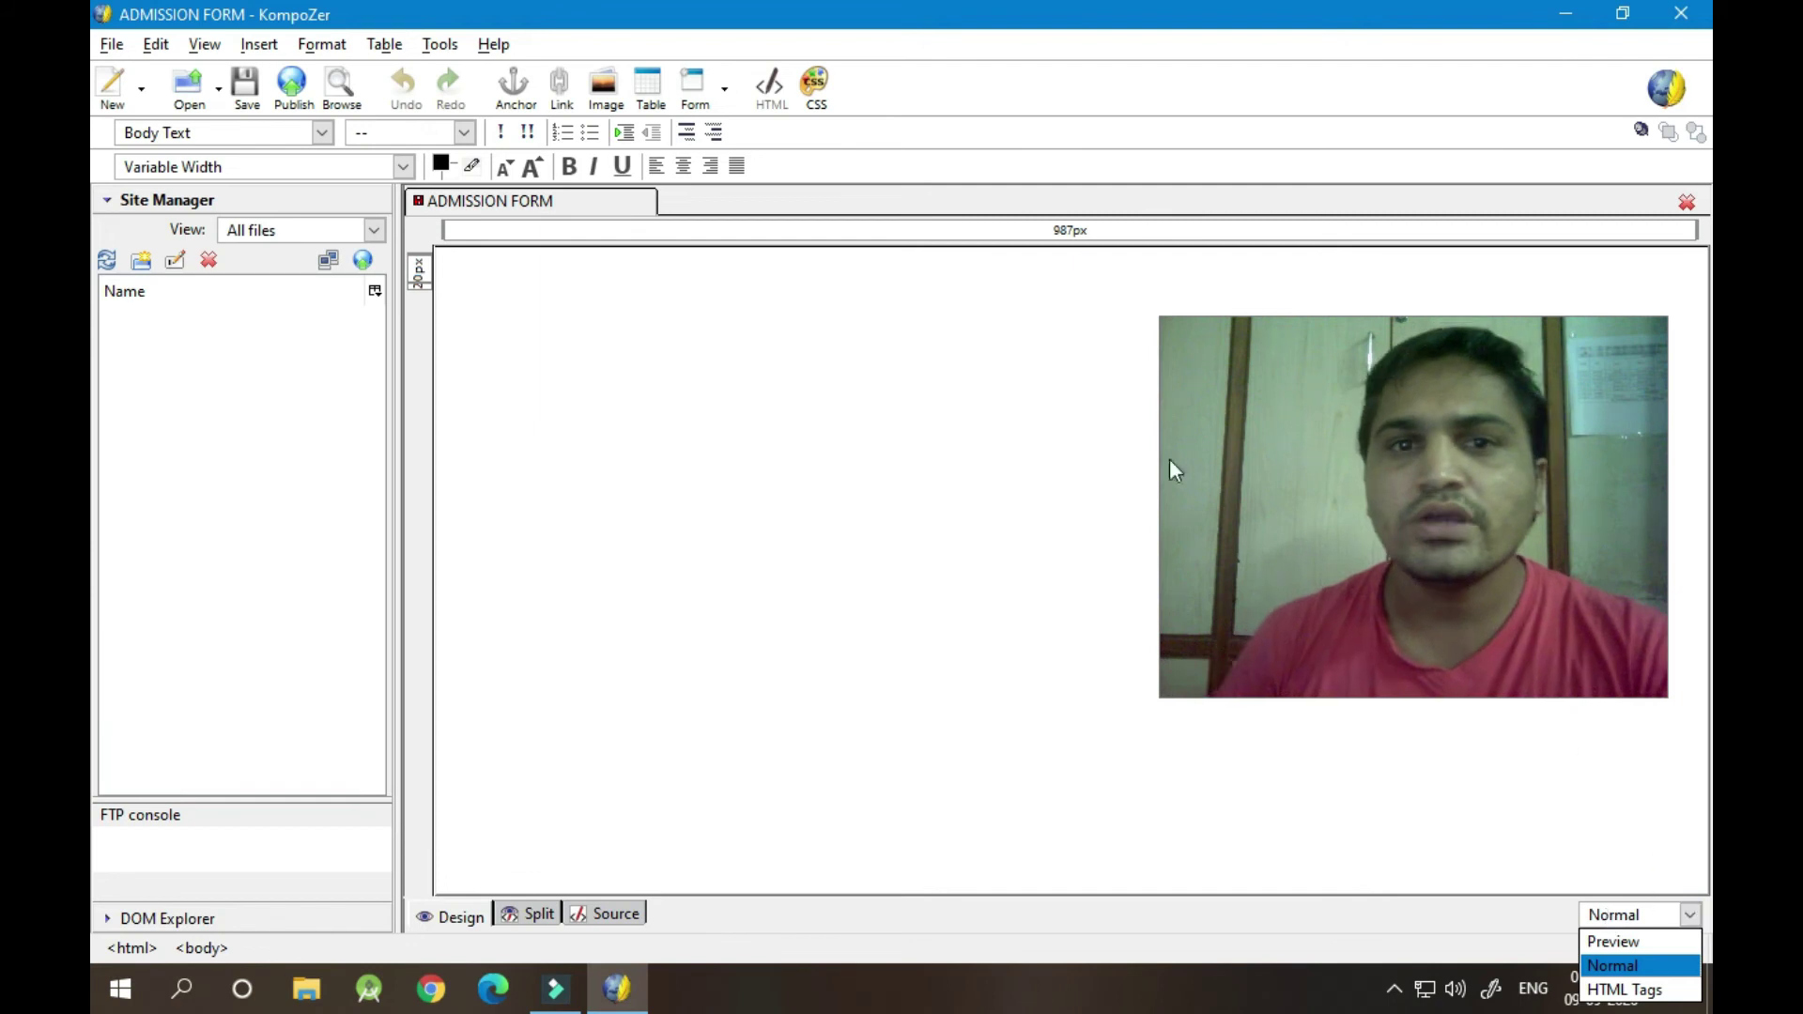
double_click(597, 14)
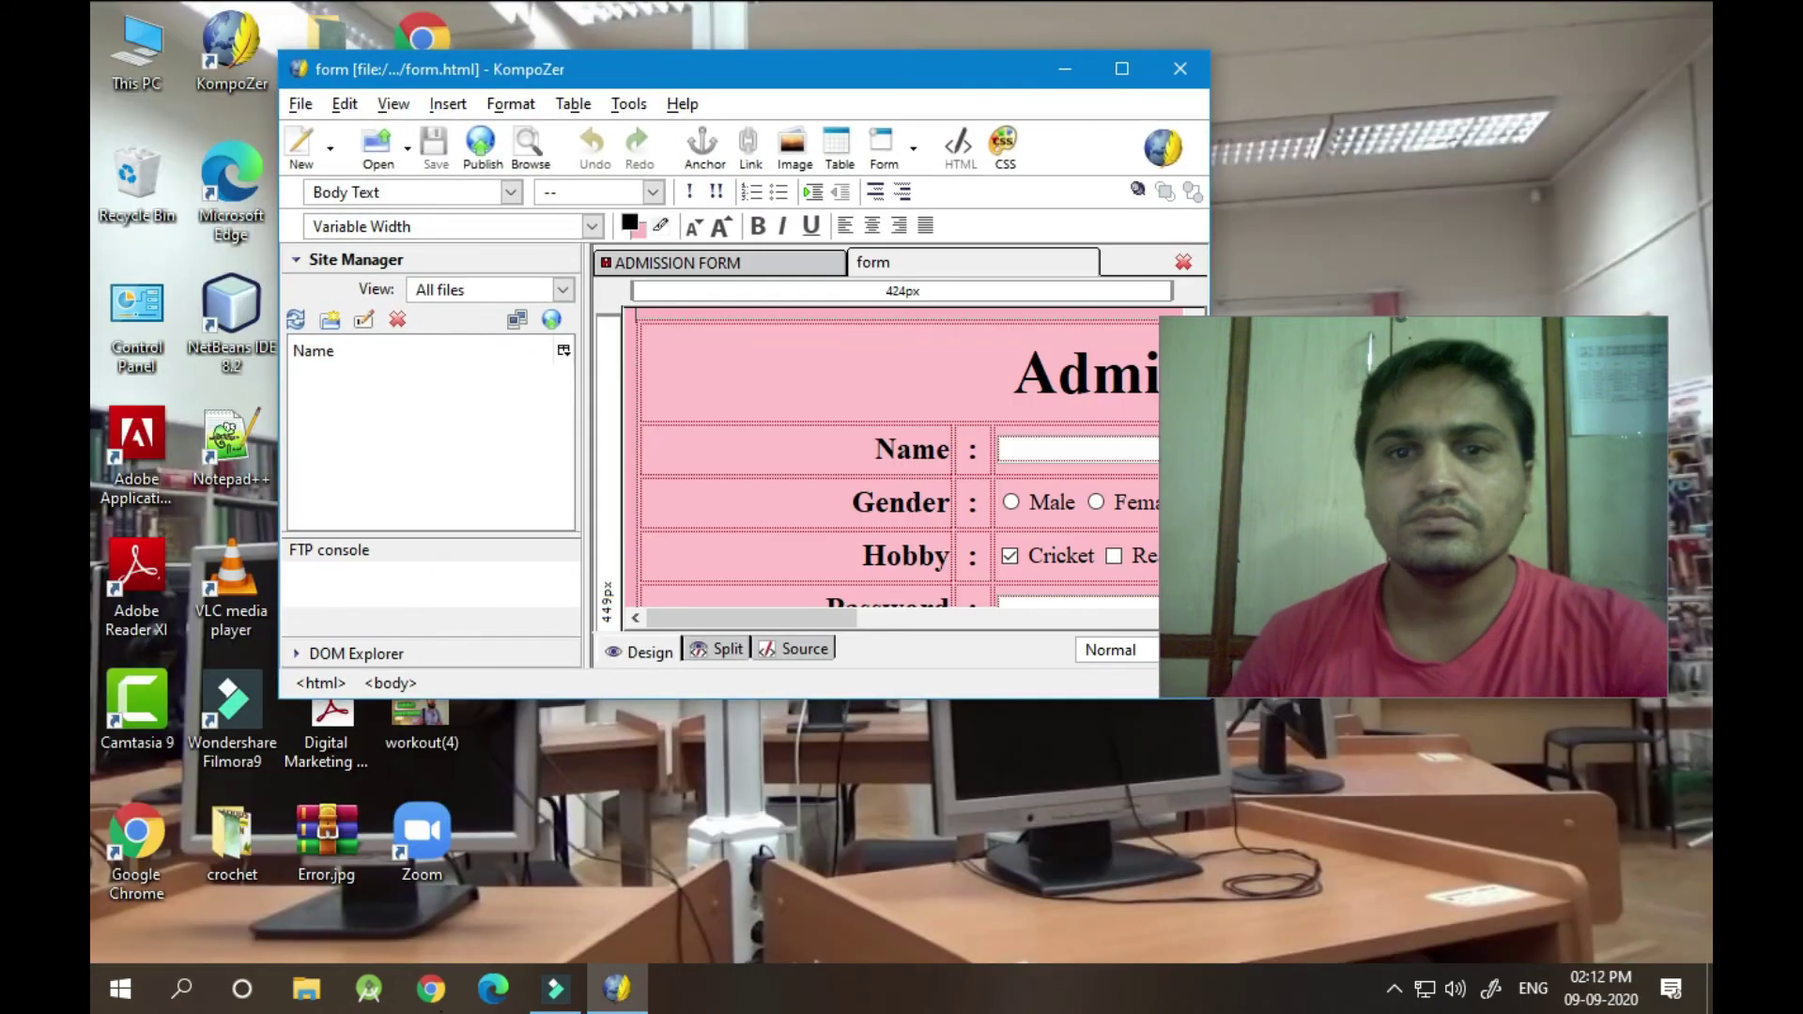
left_click(1123, 68)
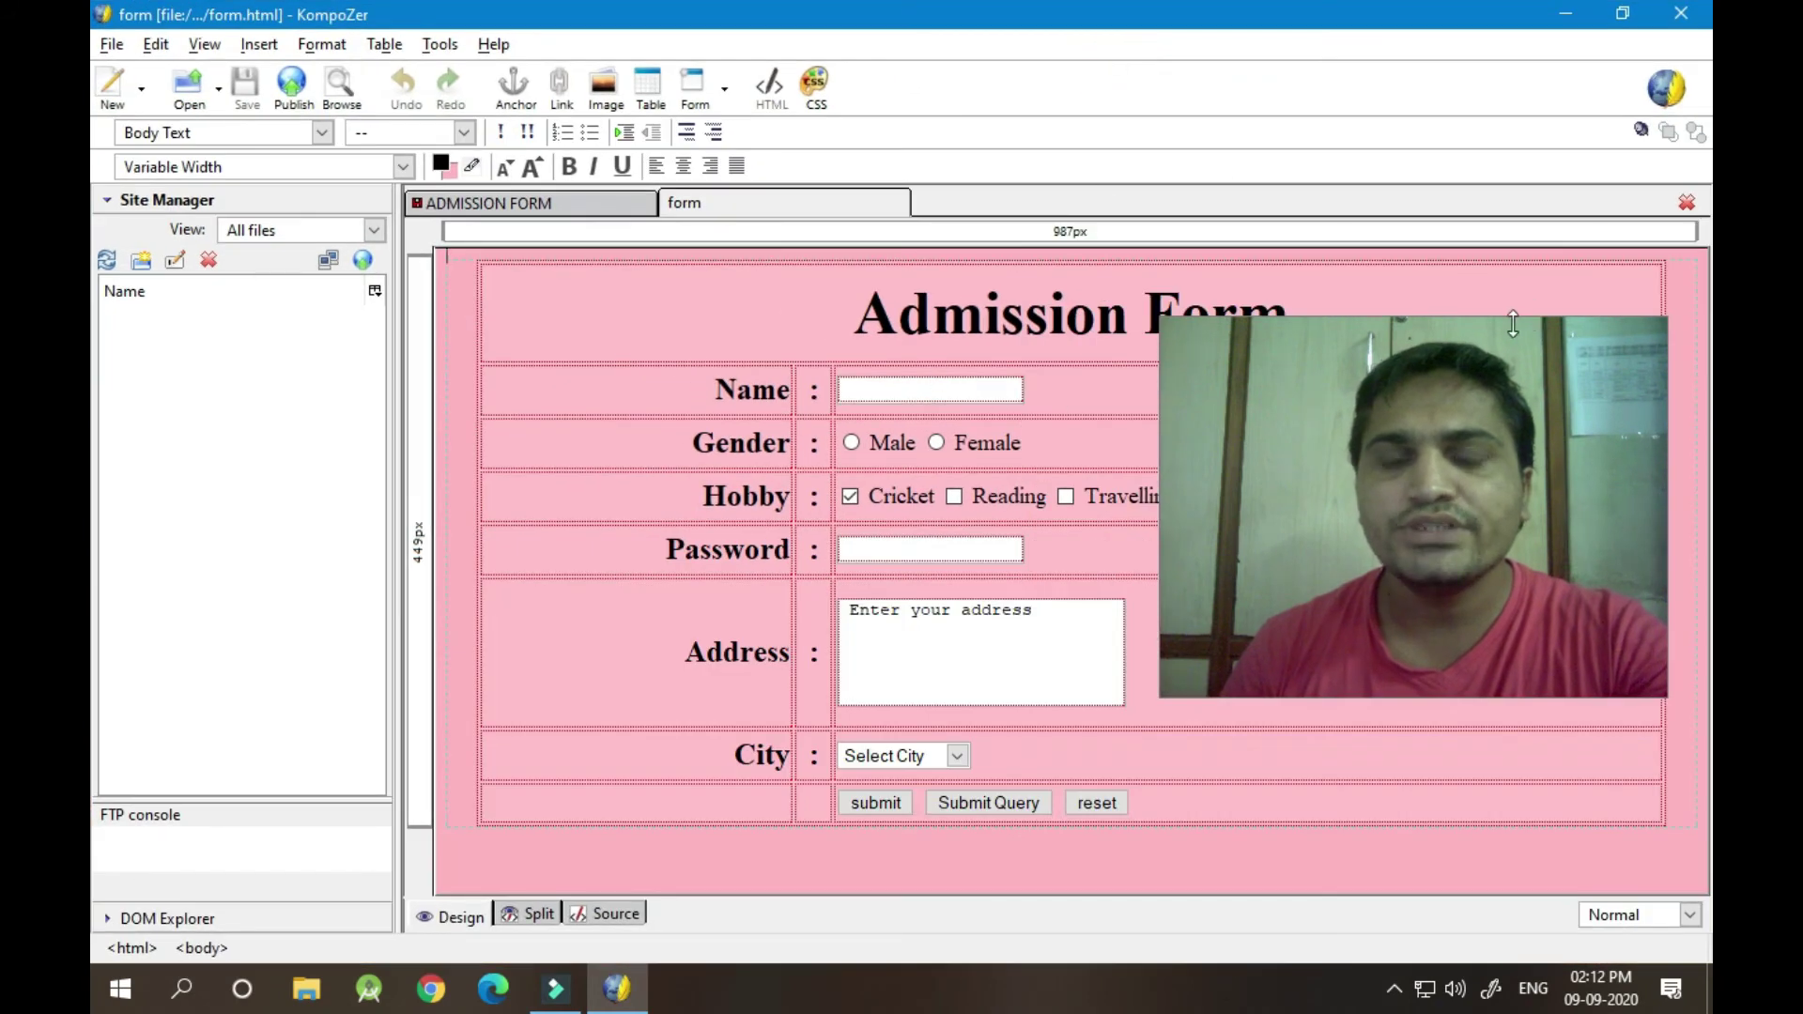
left_click(1490, 357)
left_click_drag(1581, 374, 1559, 370)
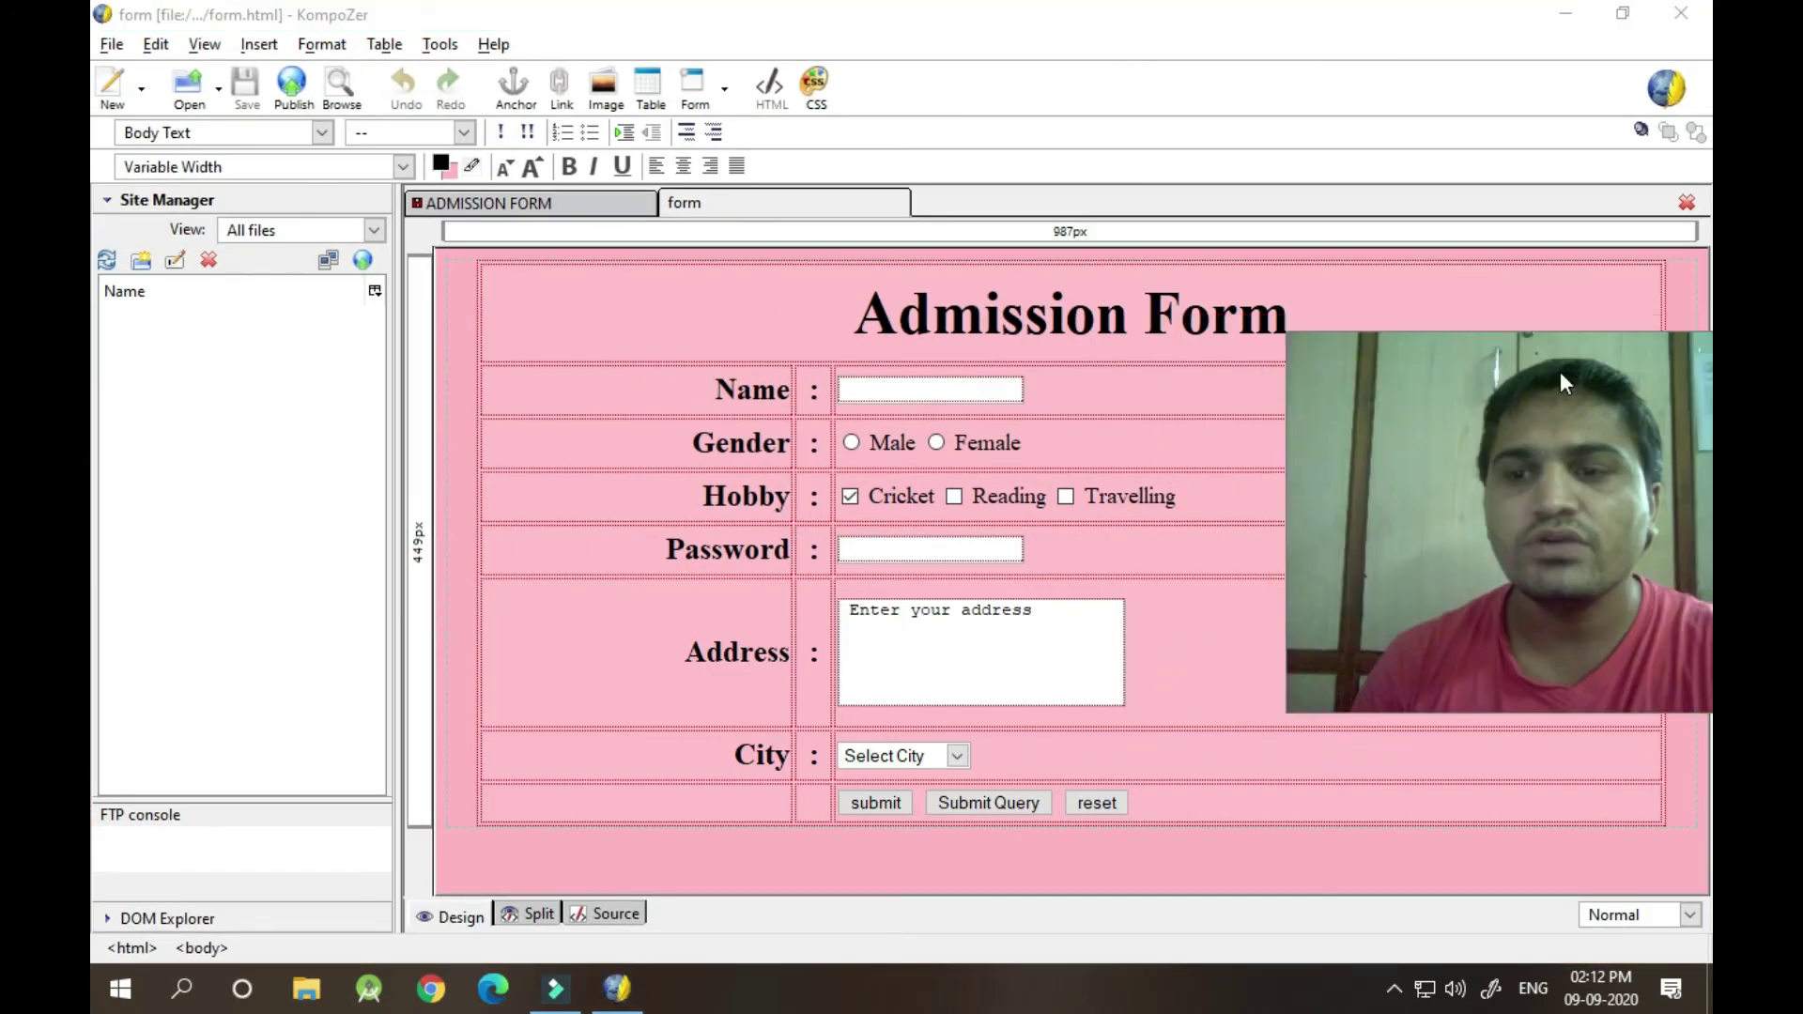
left_click(1508, 444)
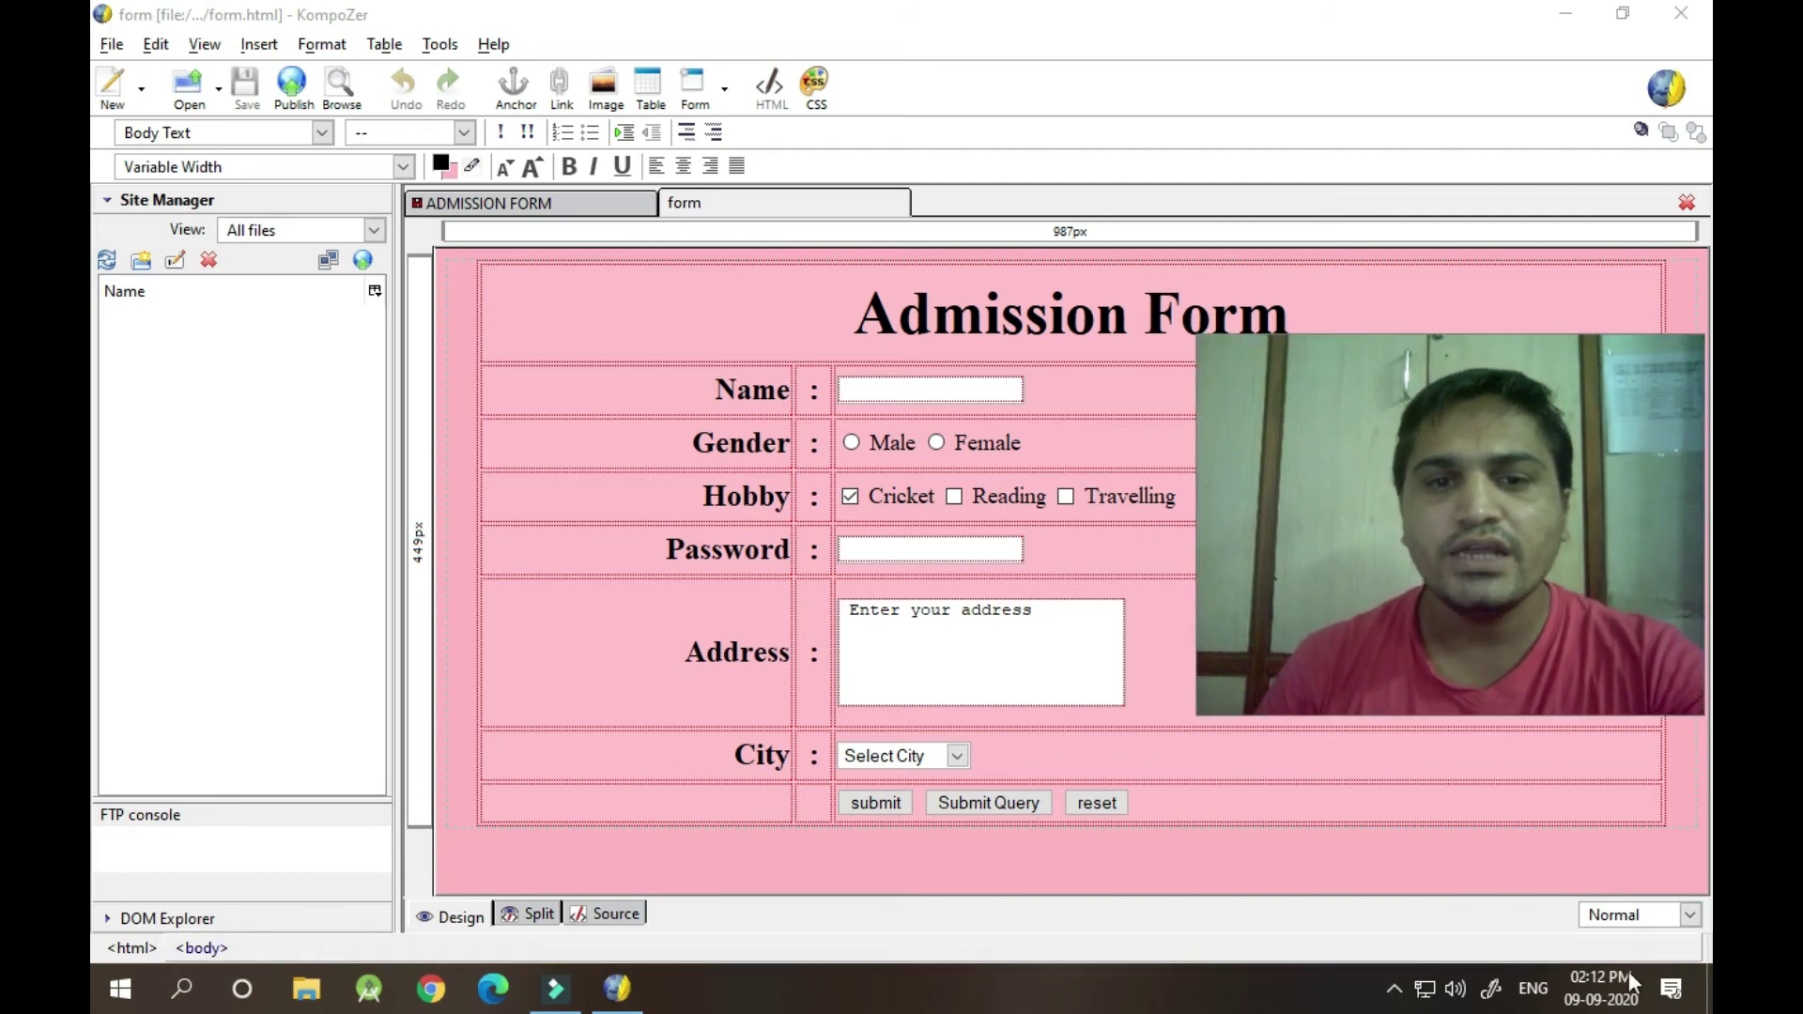
Inspect the Name, Gender and Hobby rows of the form page and view it in Preview display mode
left_click(741, 389)
left_click(763, 442)
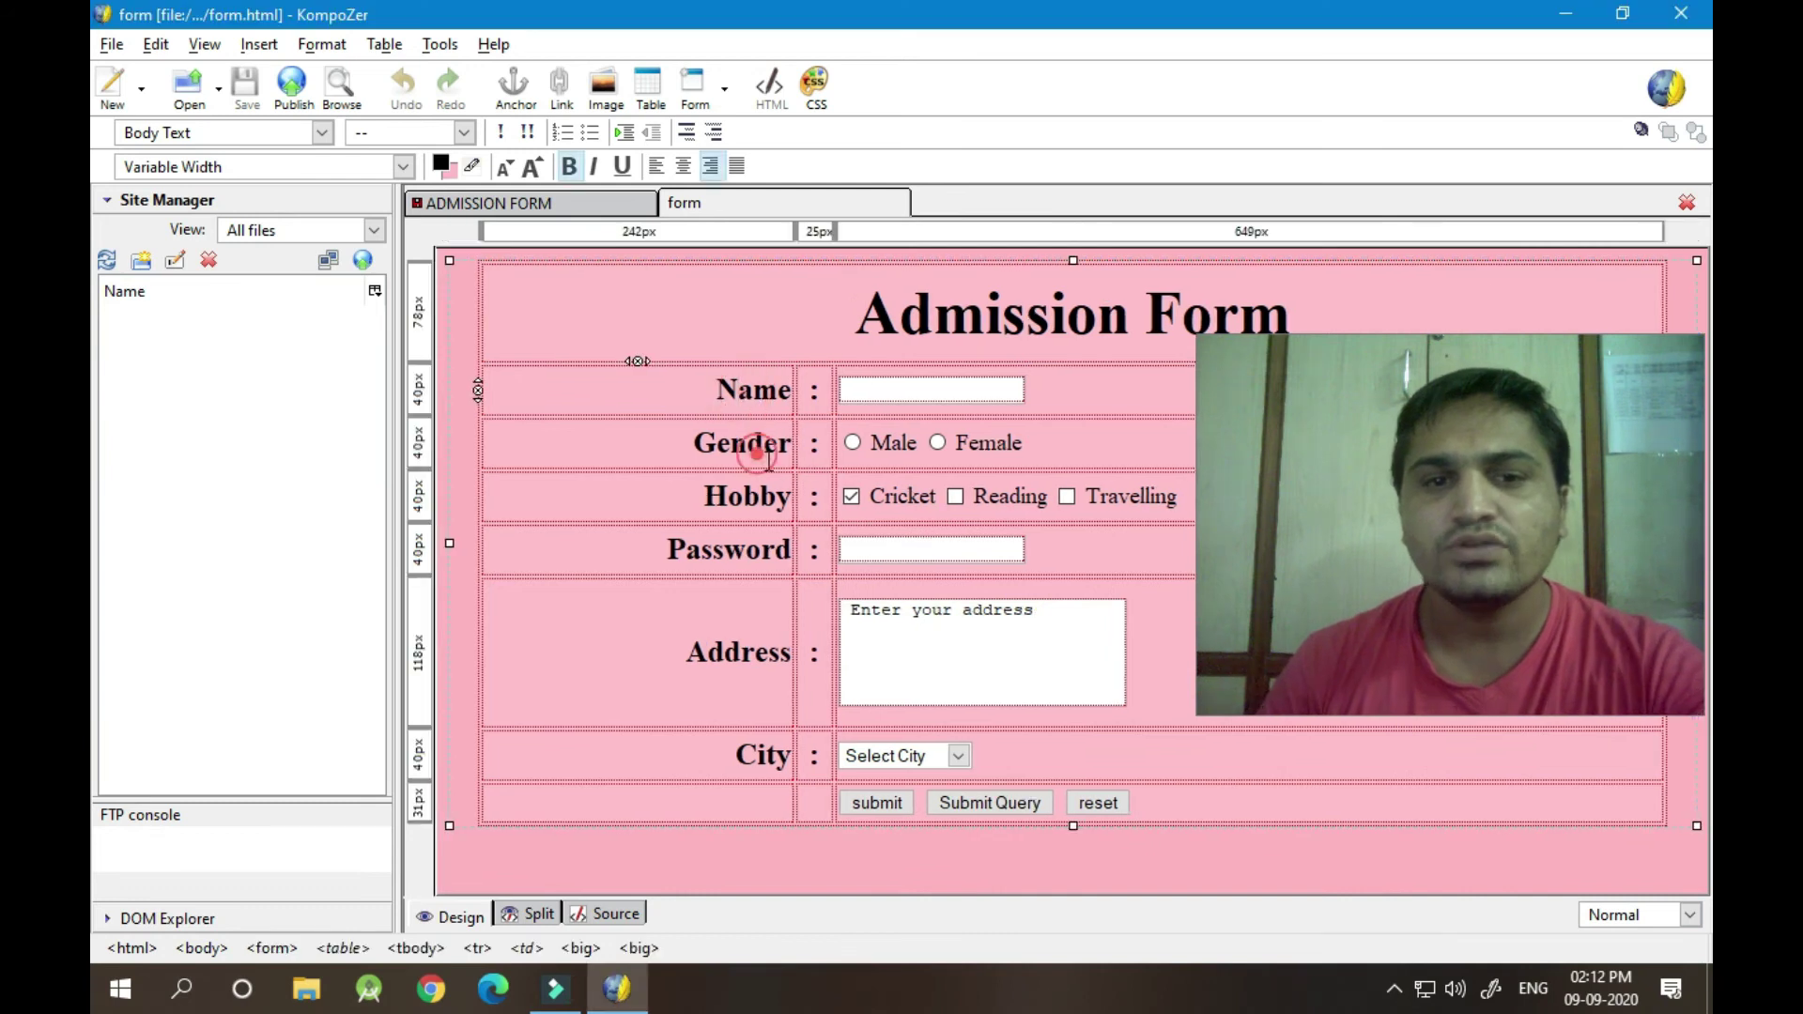
left_click(760, 496)
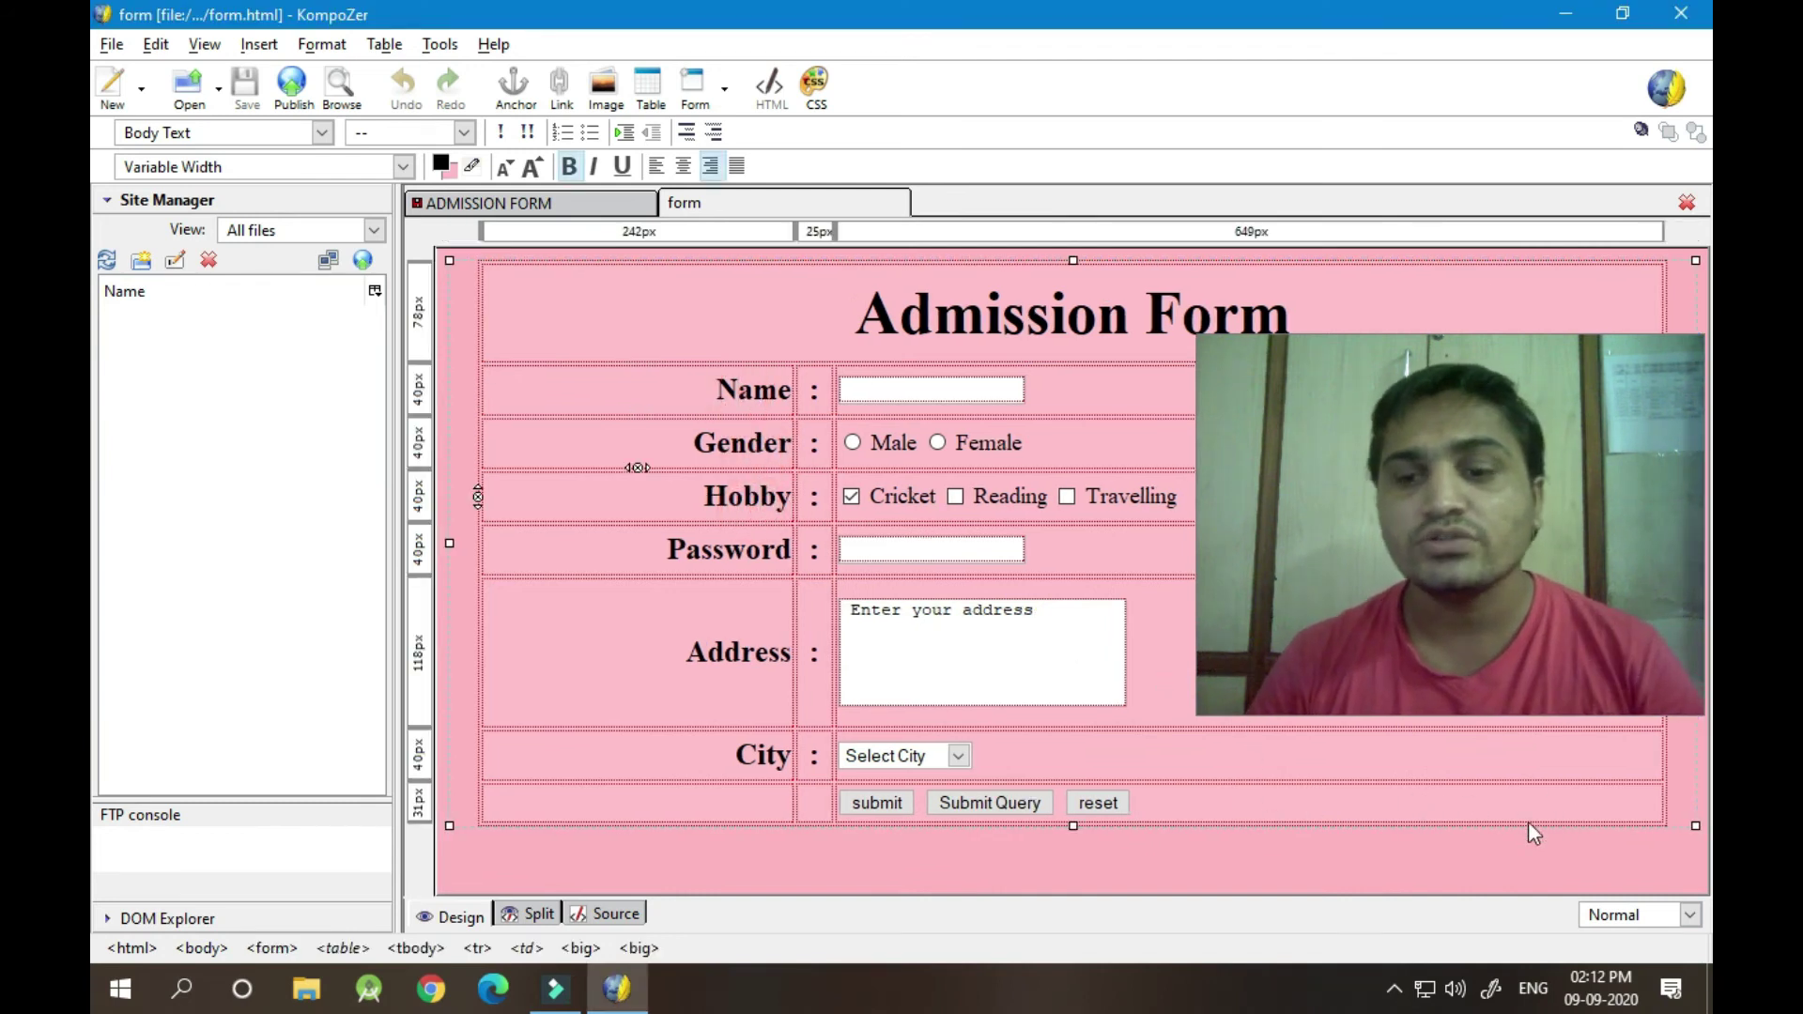
left_click(1615, 915)
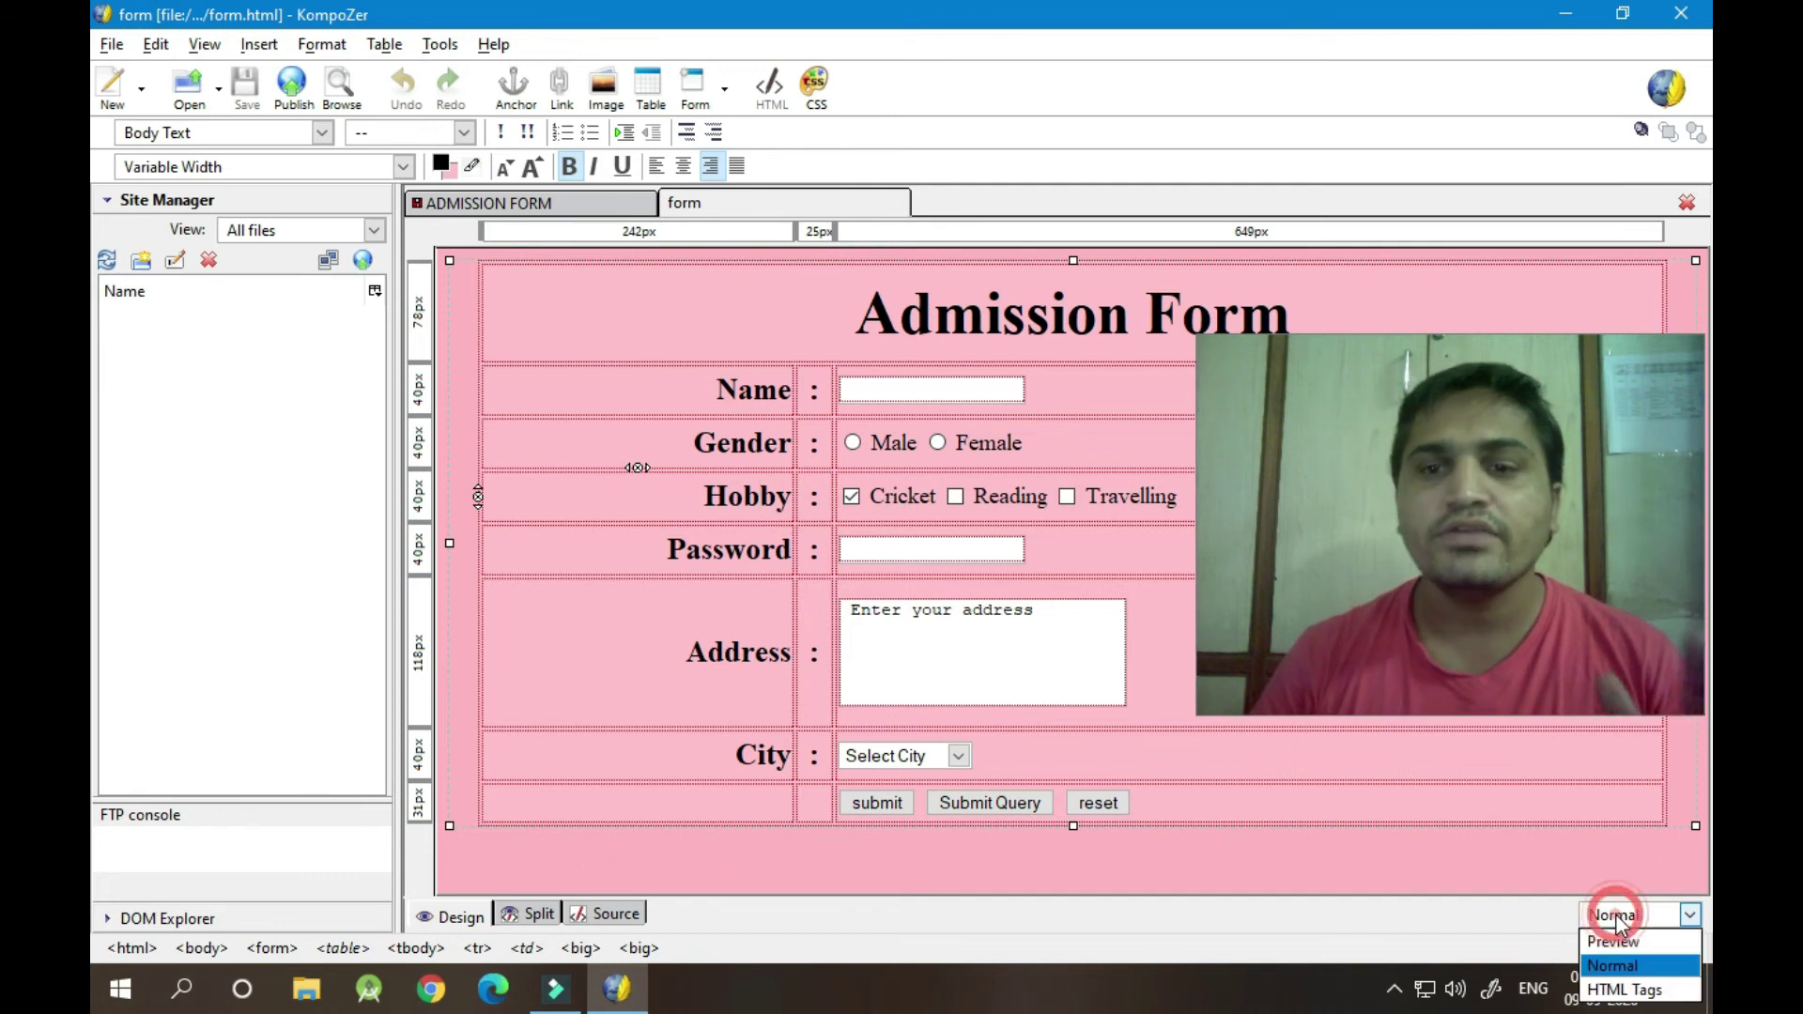
left_click(1616, 942)
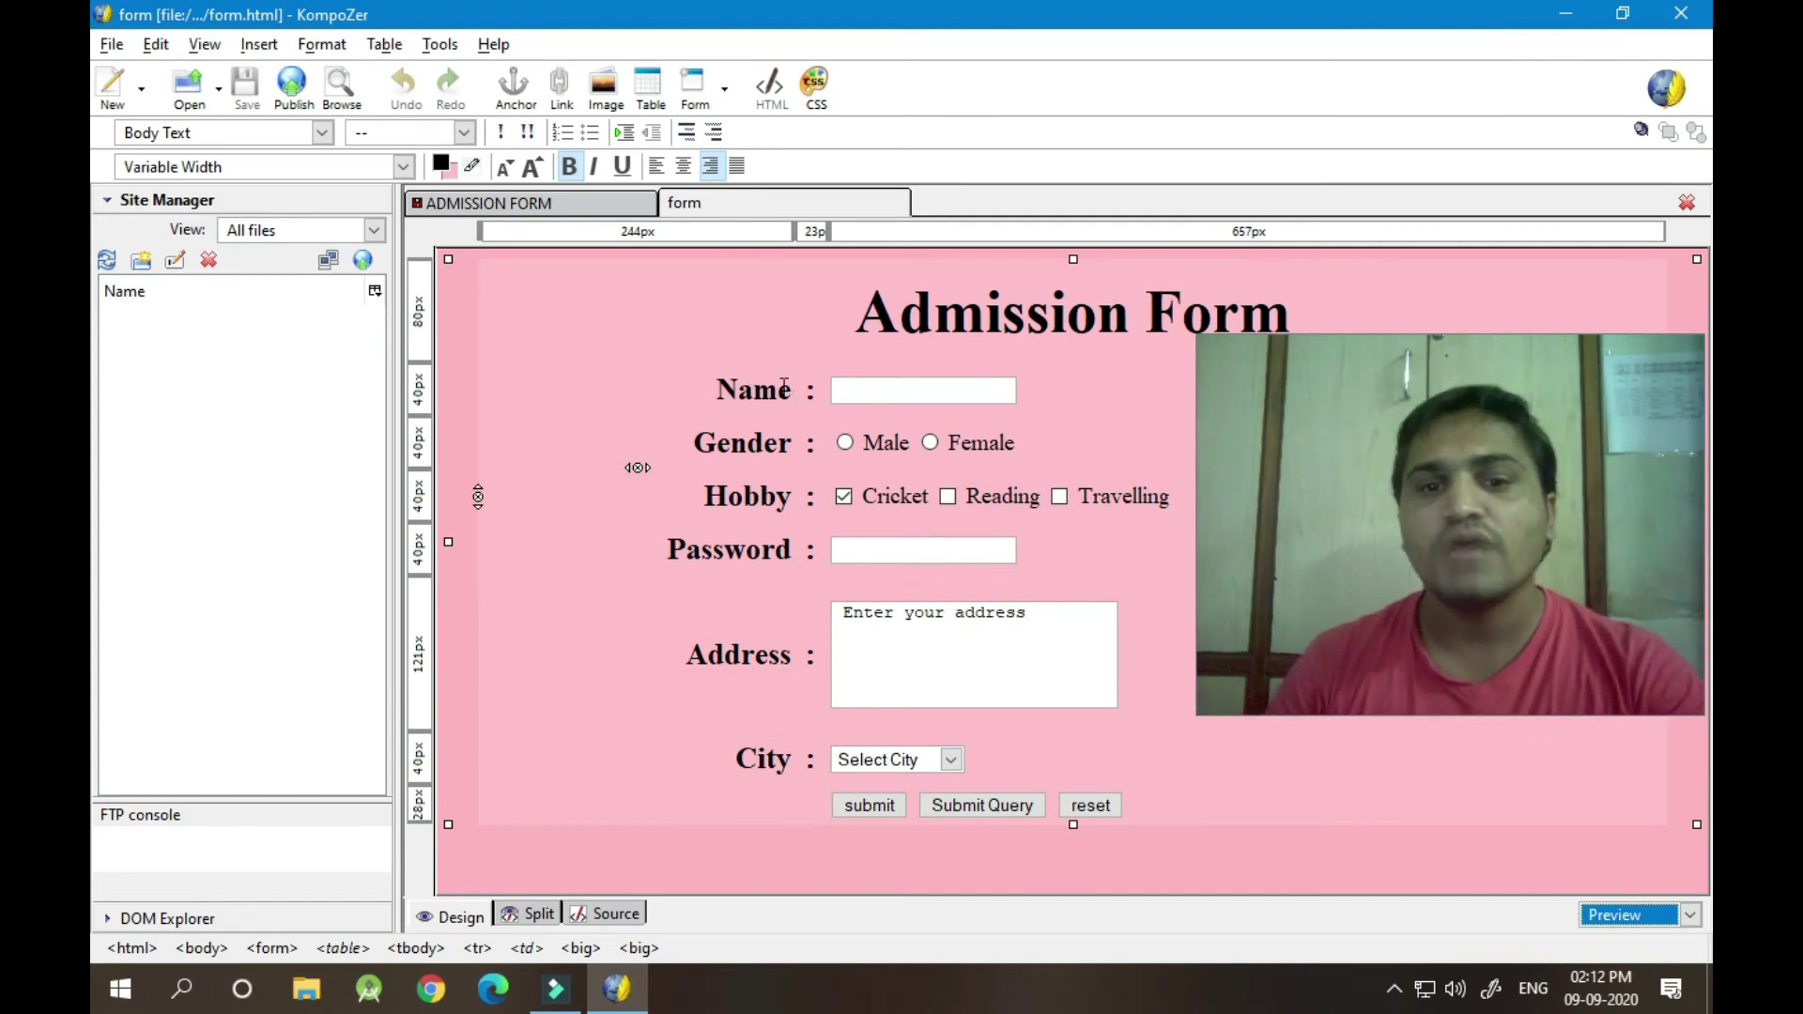
left_click(845, 442)
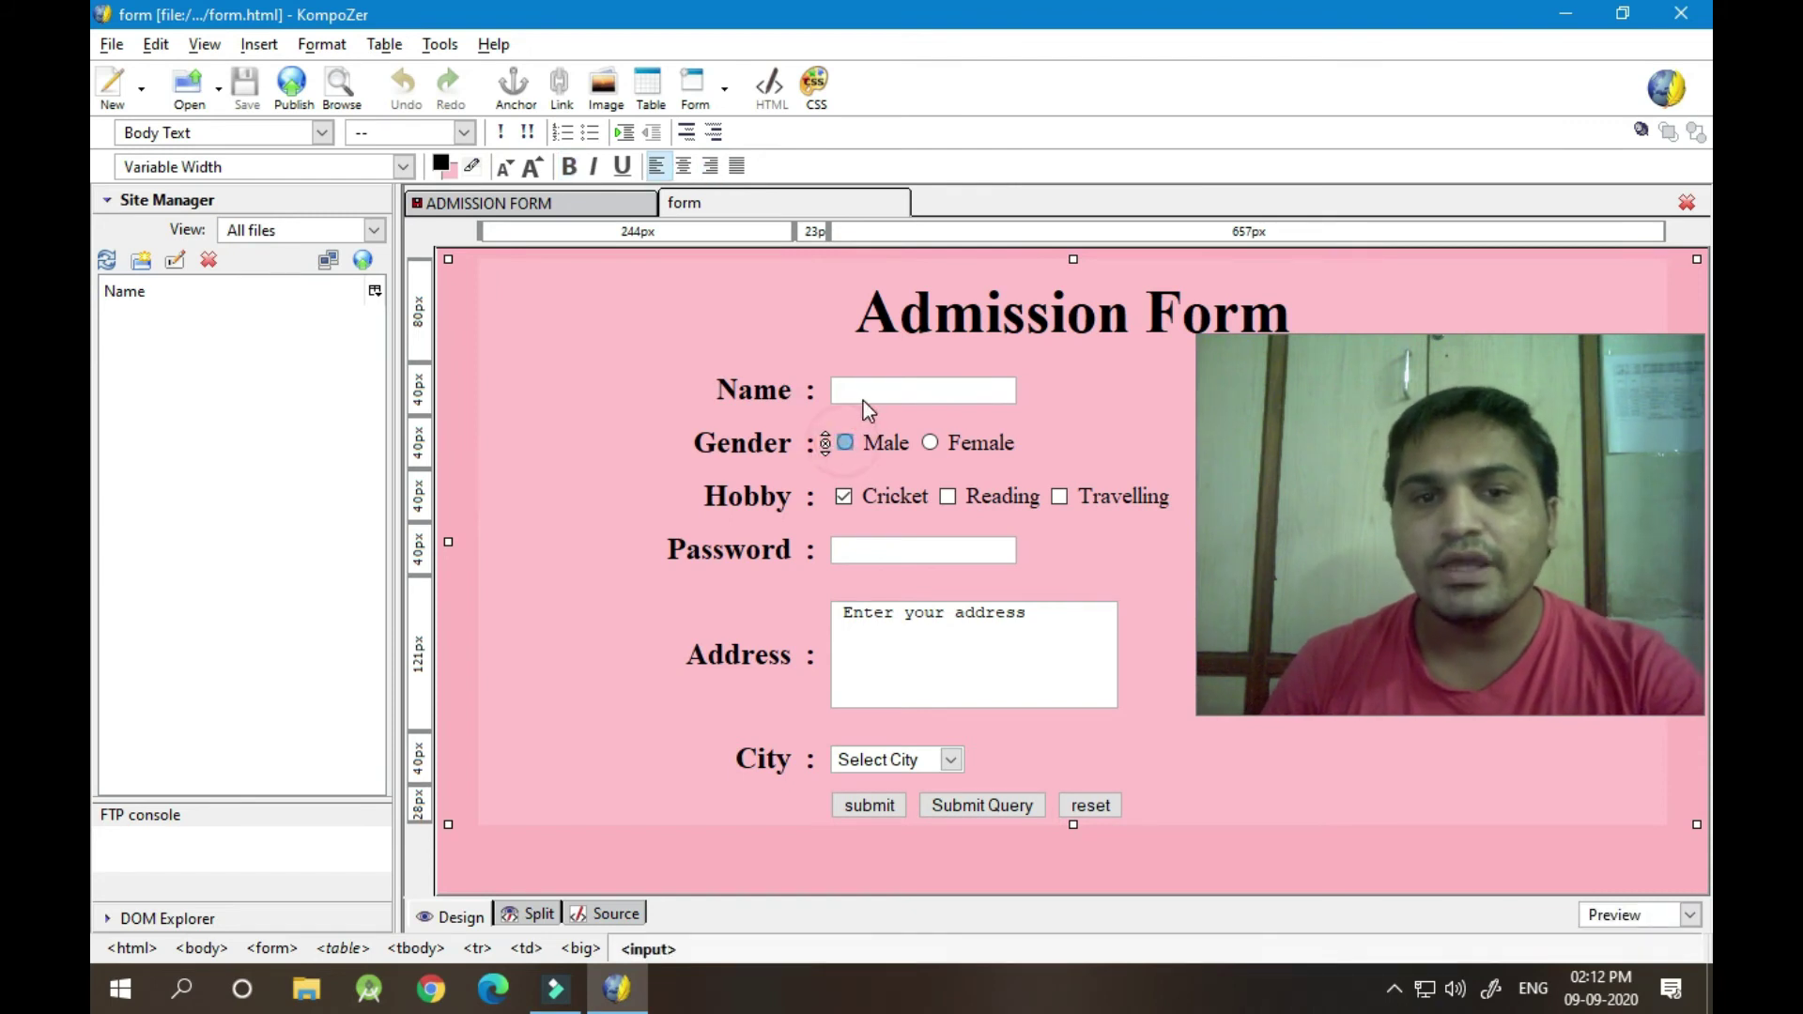
Select the form's Name text box and show the page in HTML Tags display mode
left_click(864, 394)
left_click(1065, 405)
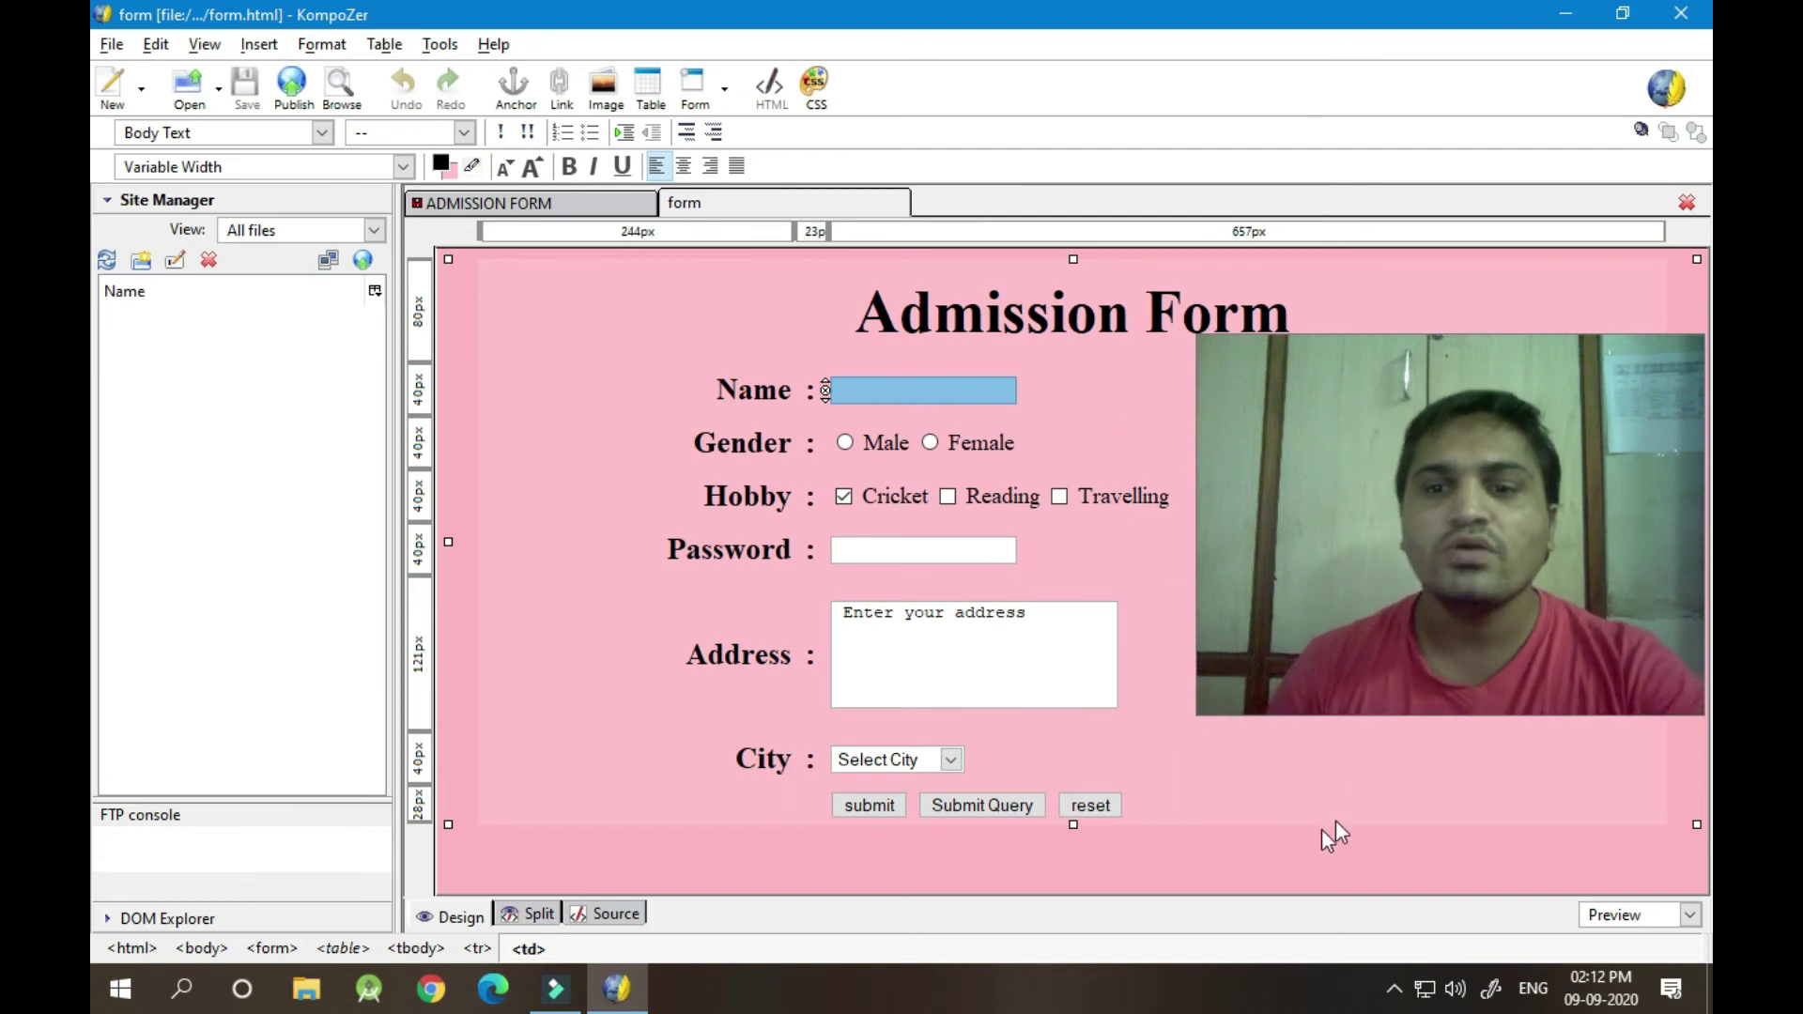
left_click(1684, 914)
left_click(1616, 990)
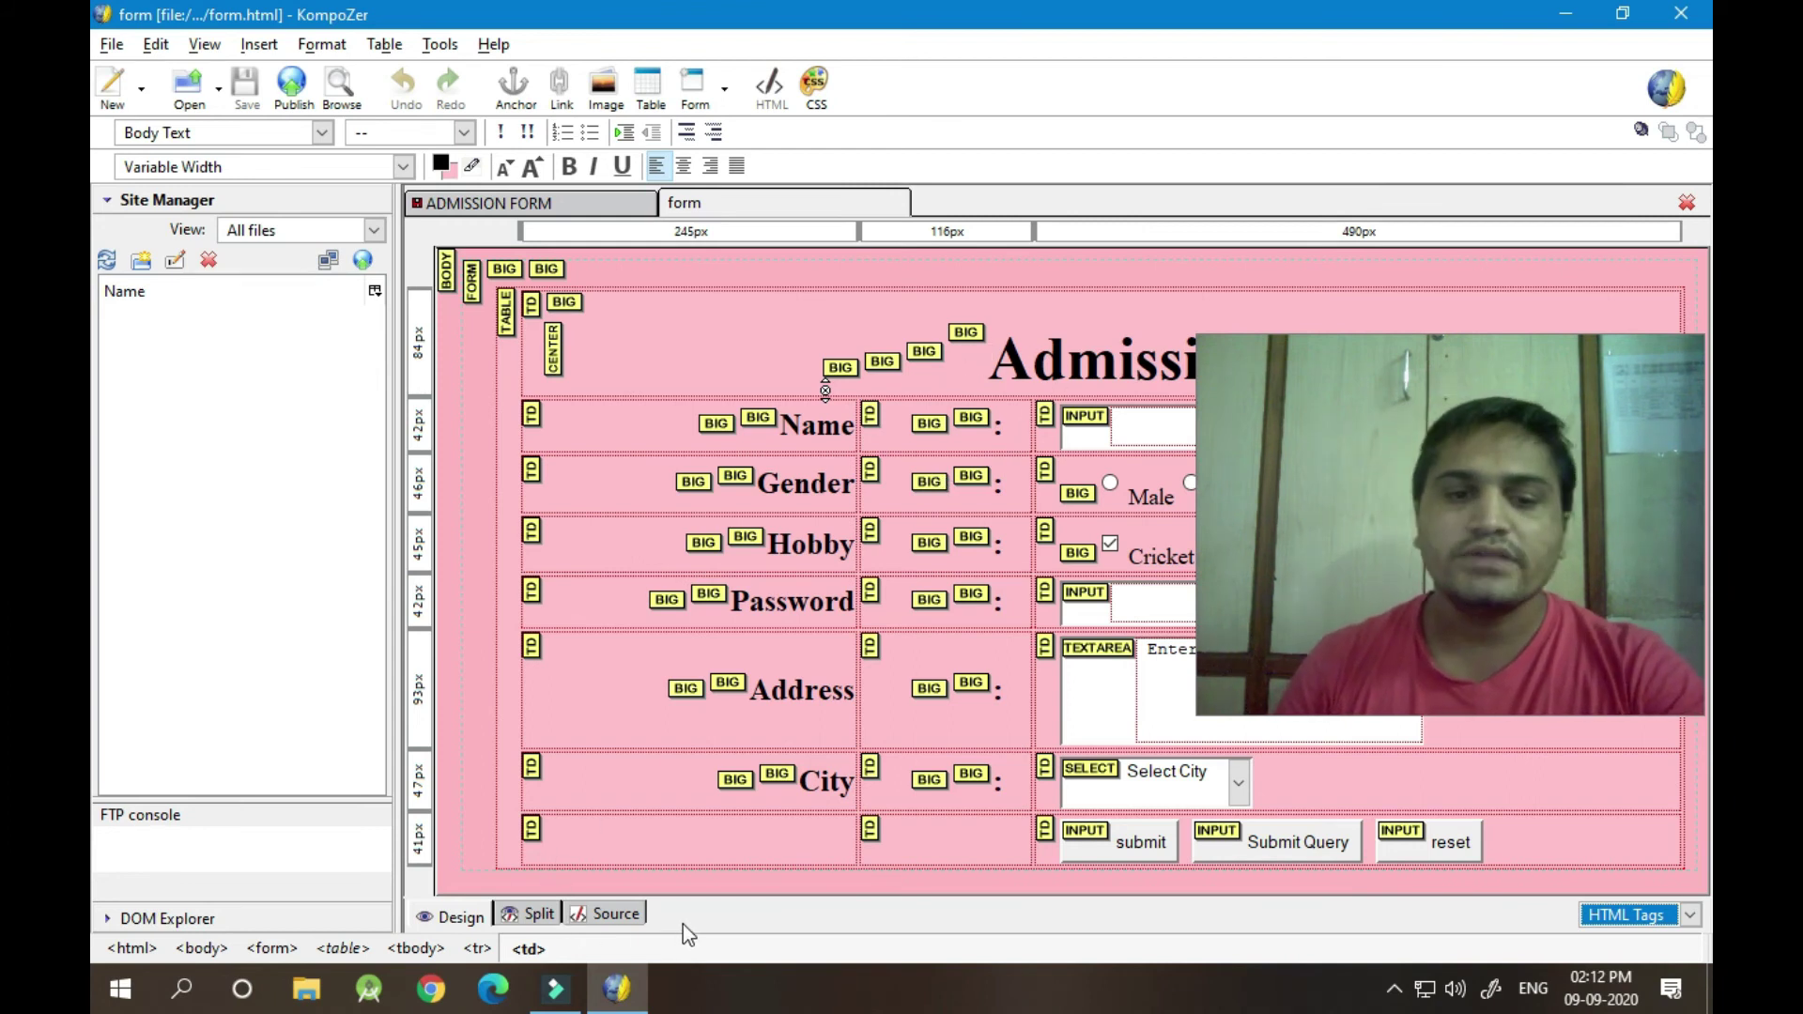
View the Name text box's code in Split view, check Source view, and return to Design view
left_click(501, 915)
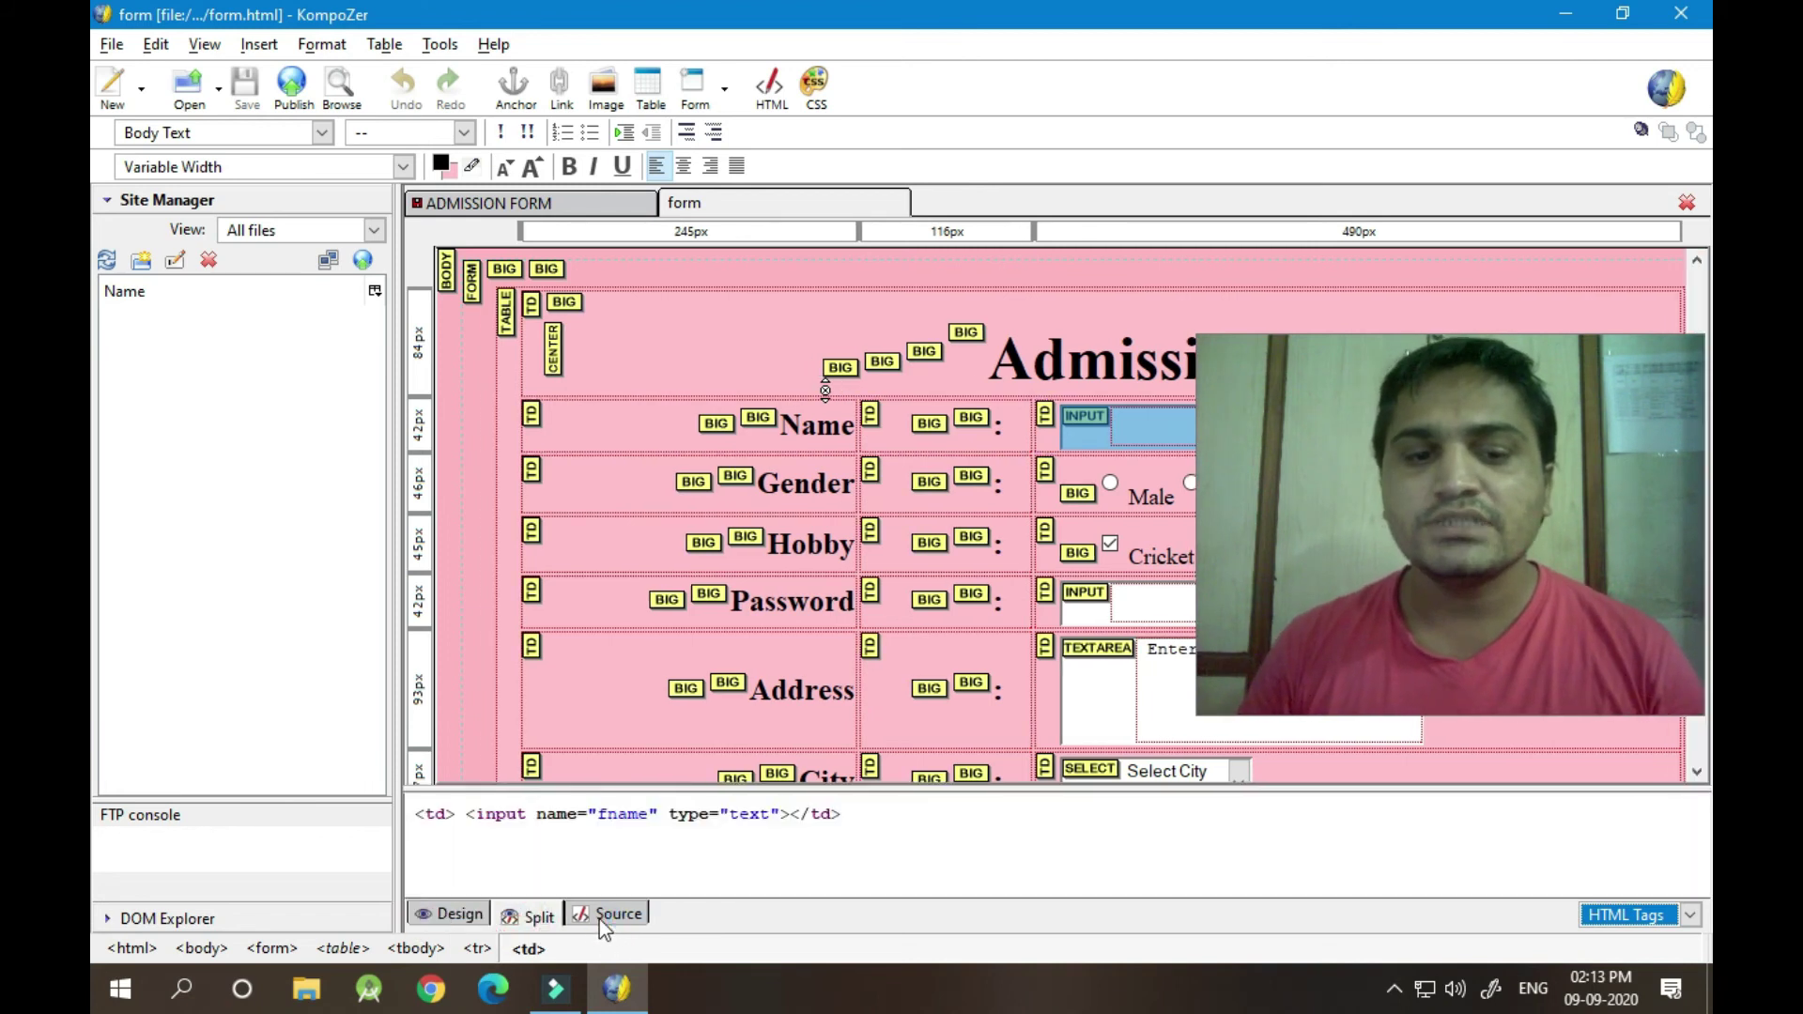
left_click(604, 918)
left_click(454, 917)
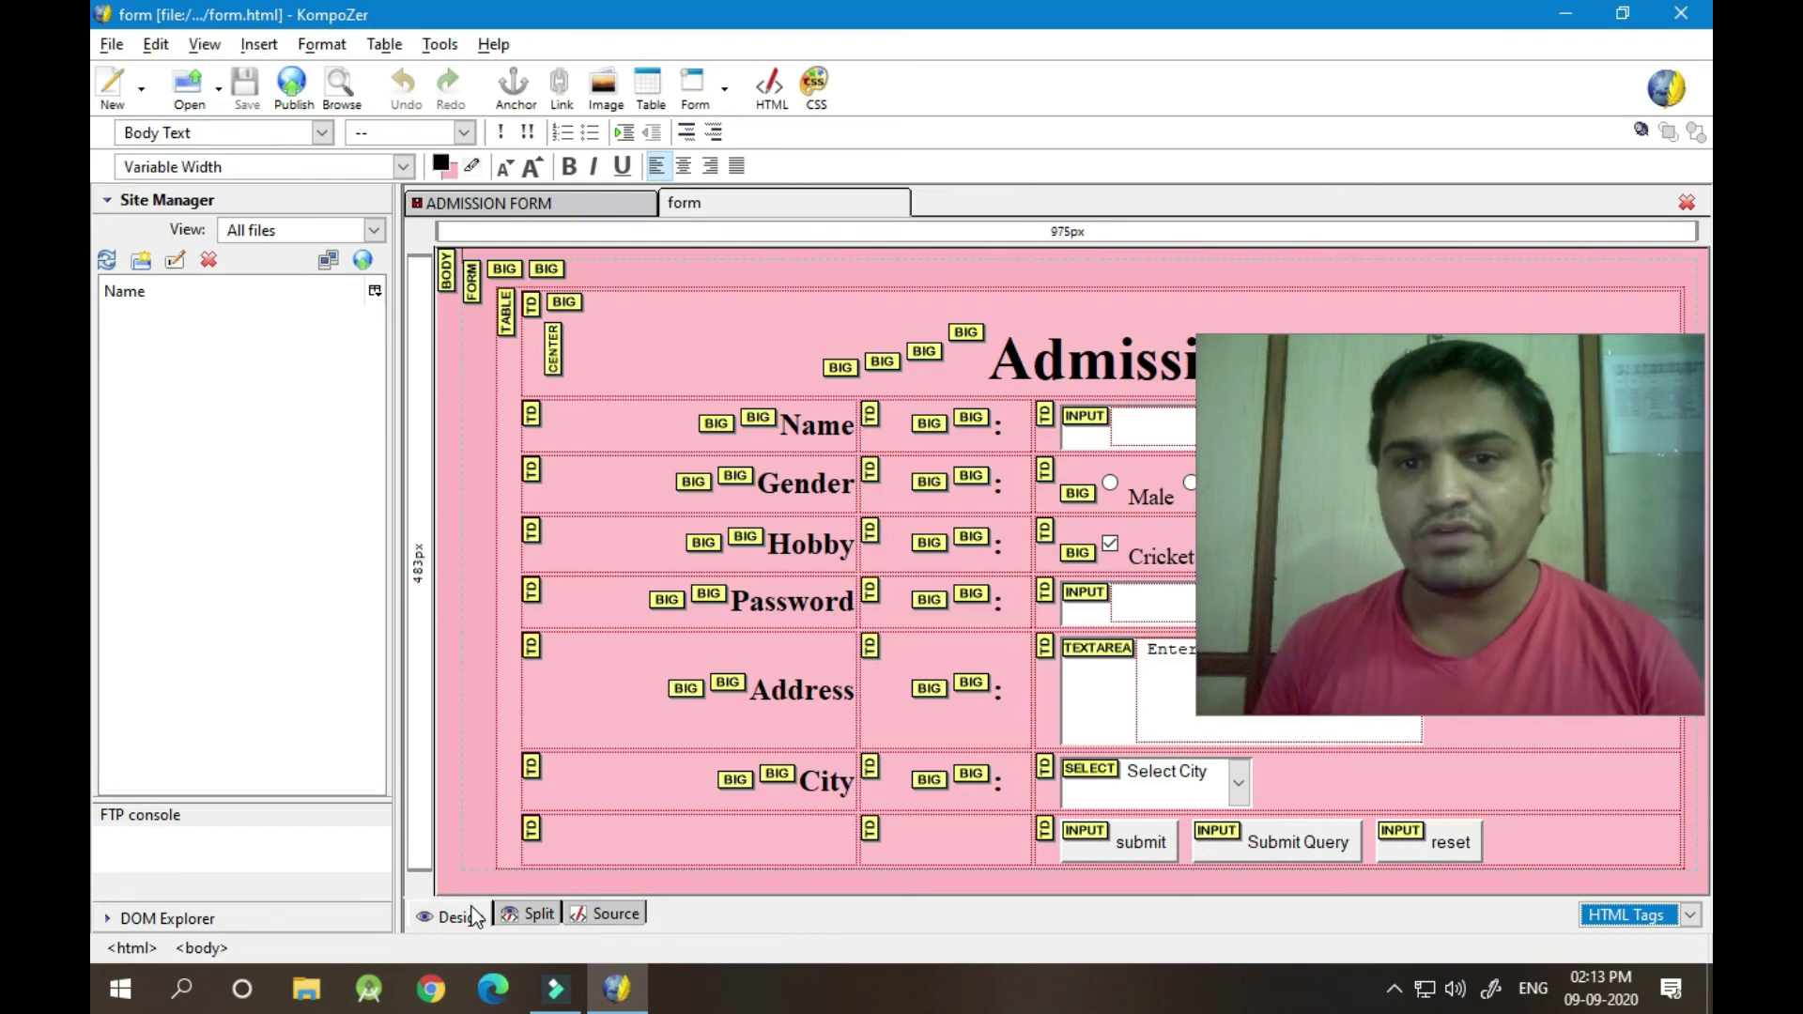
Set the form page's display mode back to Normal
left_click(1602, 915)
left_click(1612, 941)
left_click(1625, 923)
left_click(1616, 966)
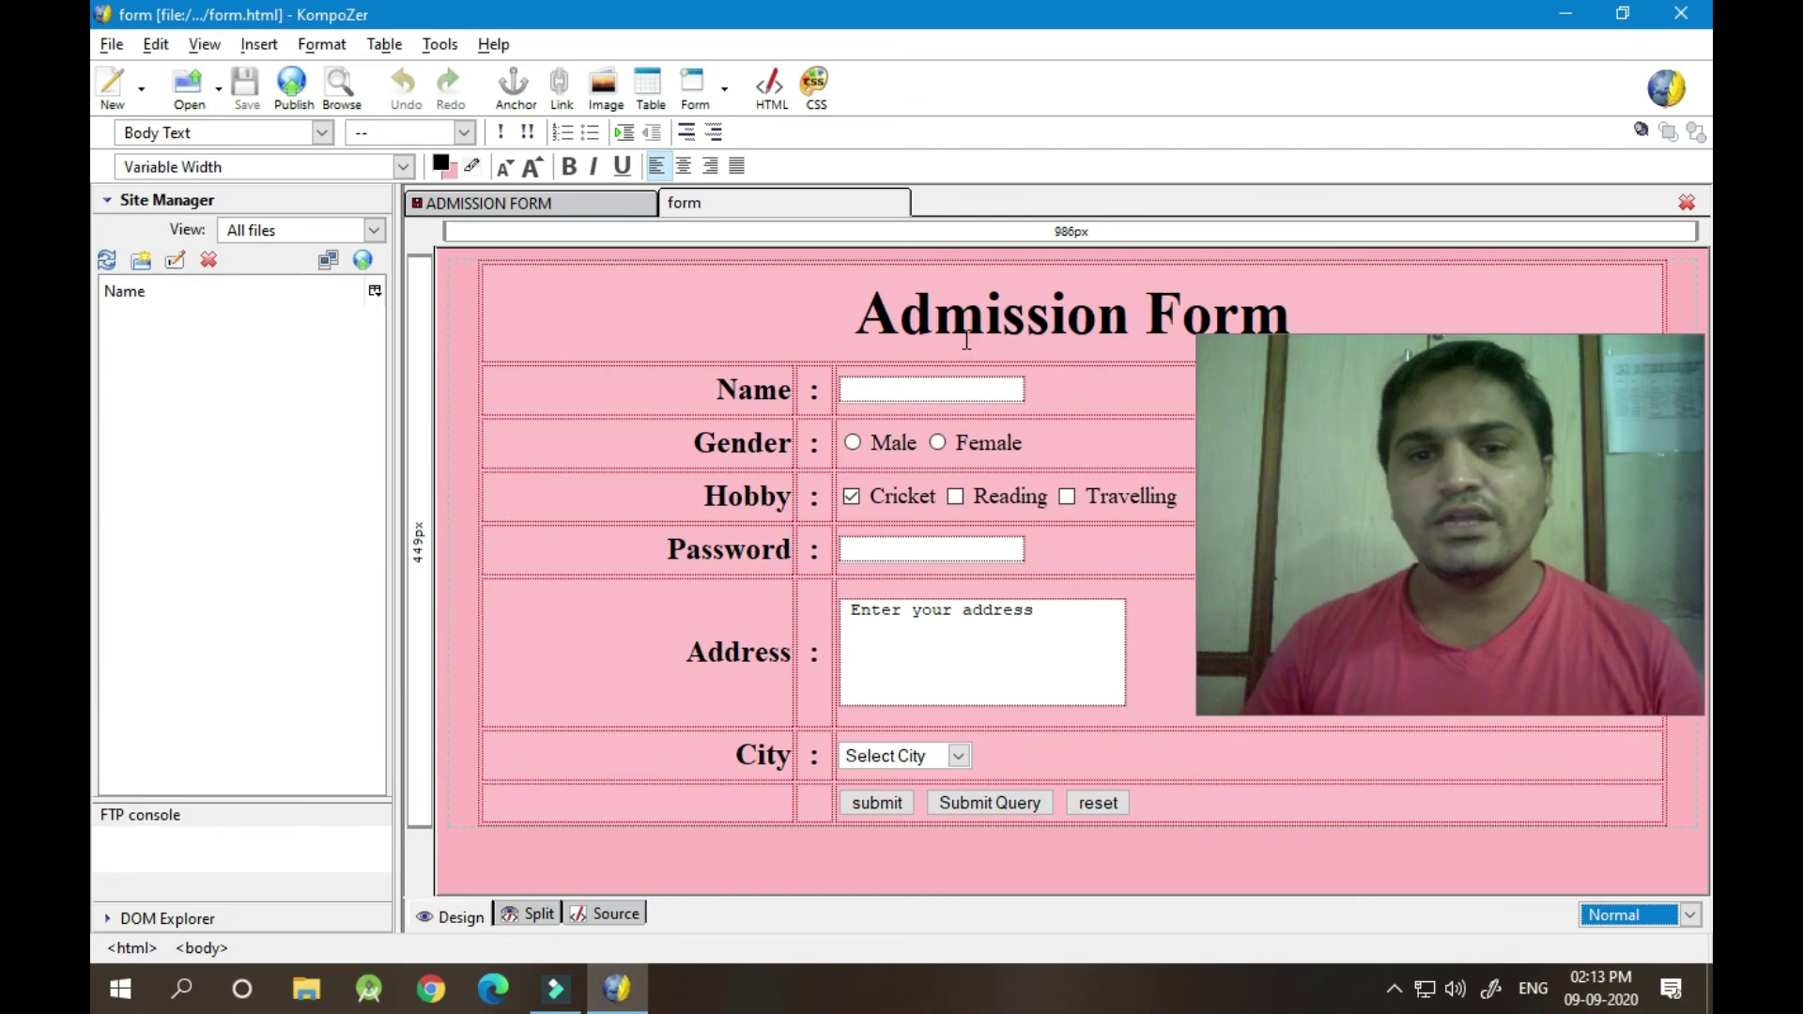
Examine the Gender row's HTML in Split view and the full page code in Source view, ending in Design view
left_click(535, 916)
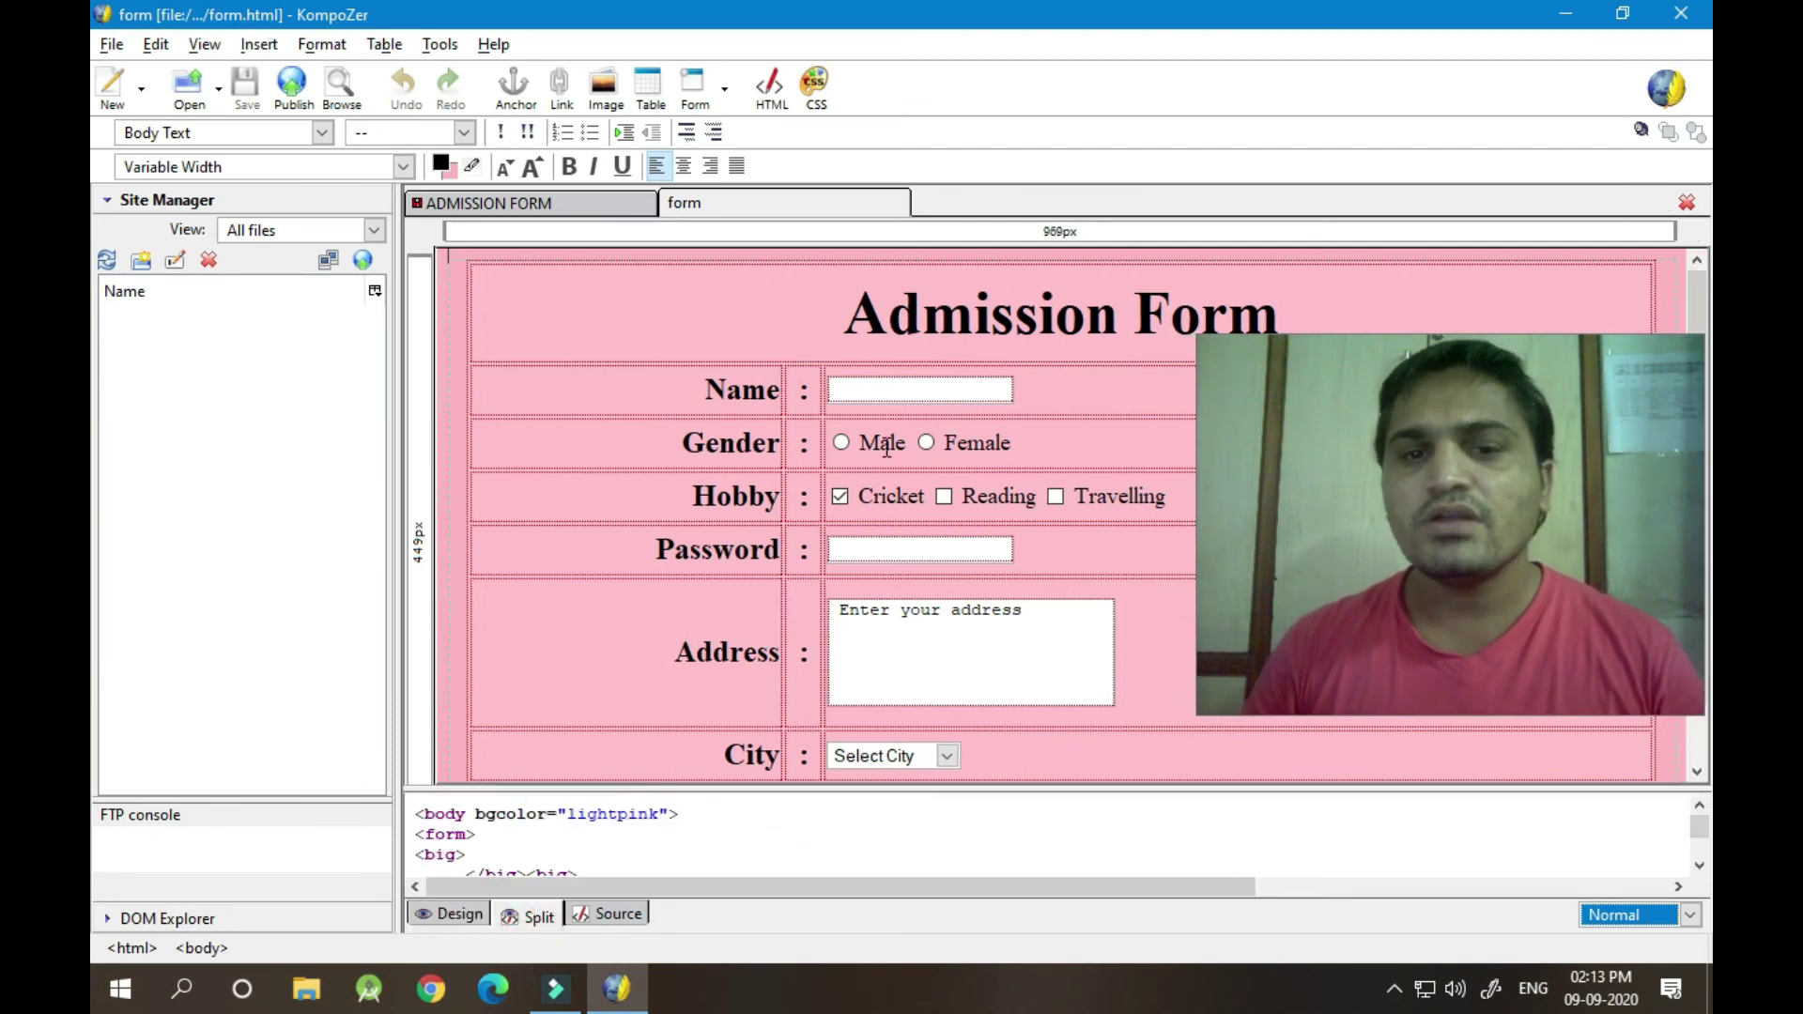
left_click(886, 446)
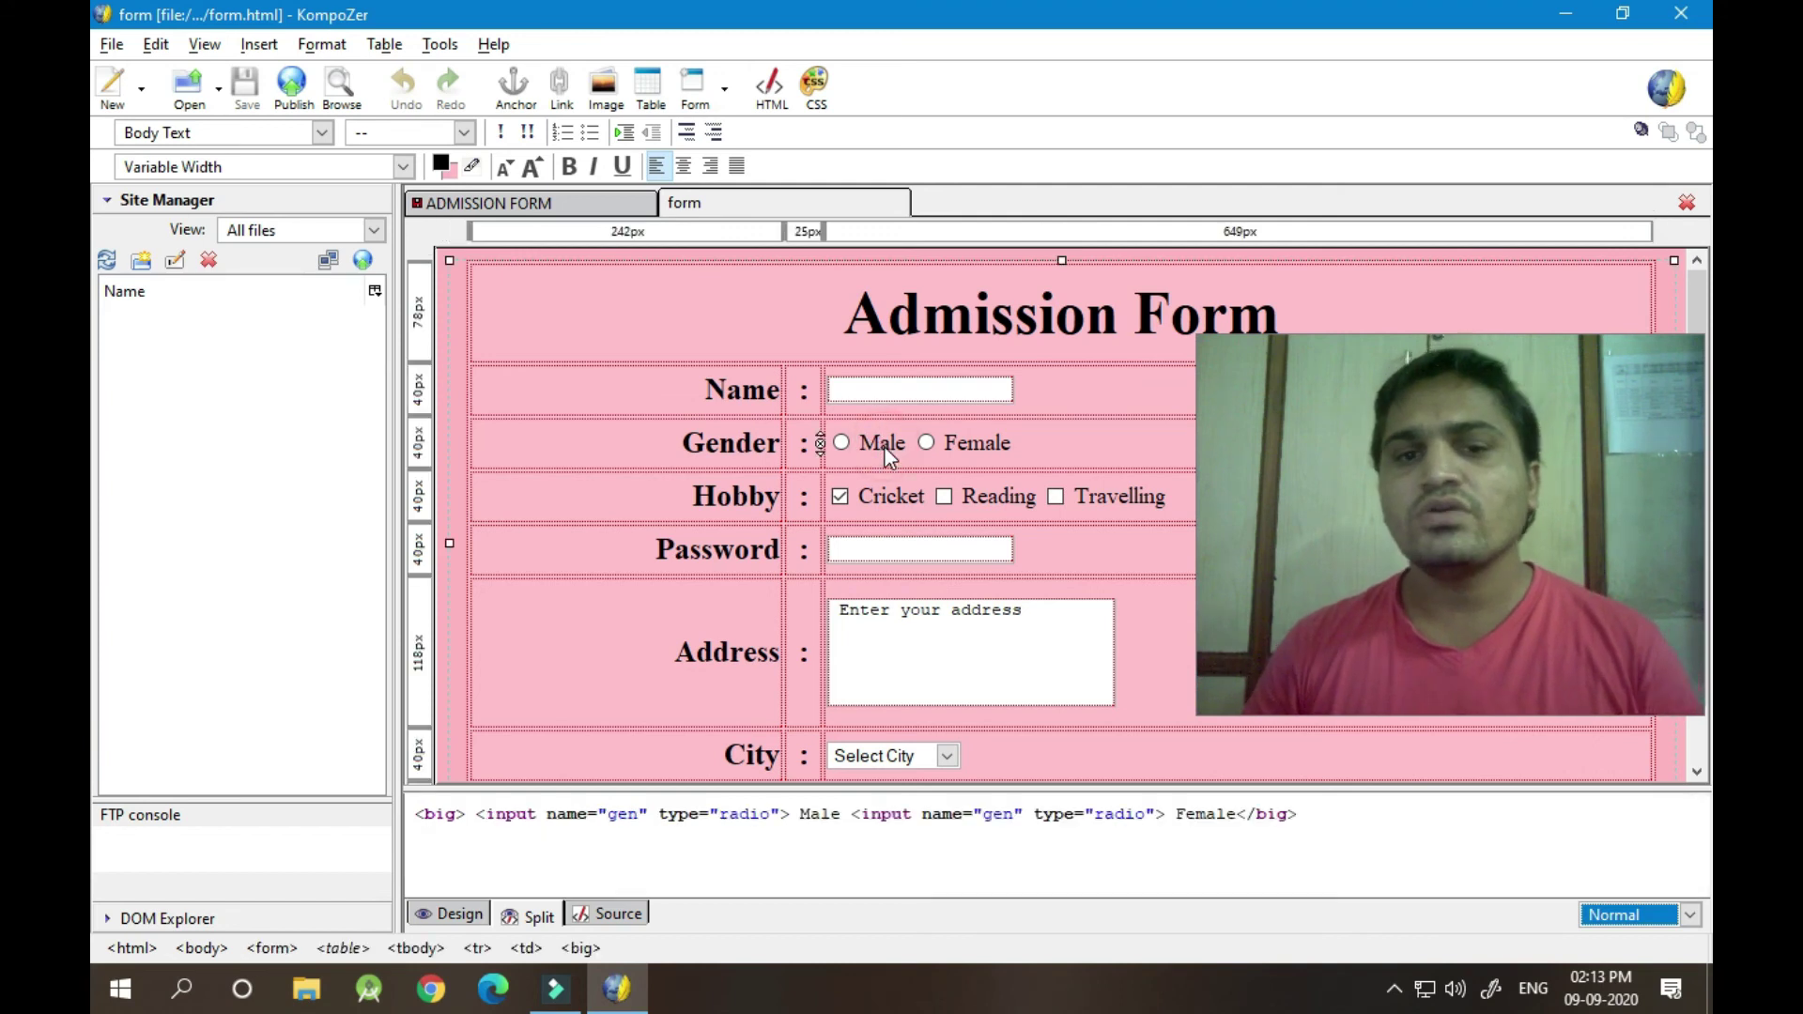
double_click(977, 443)
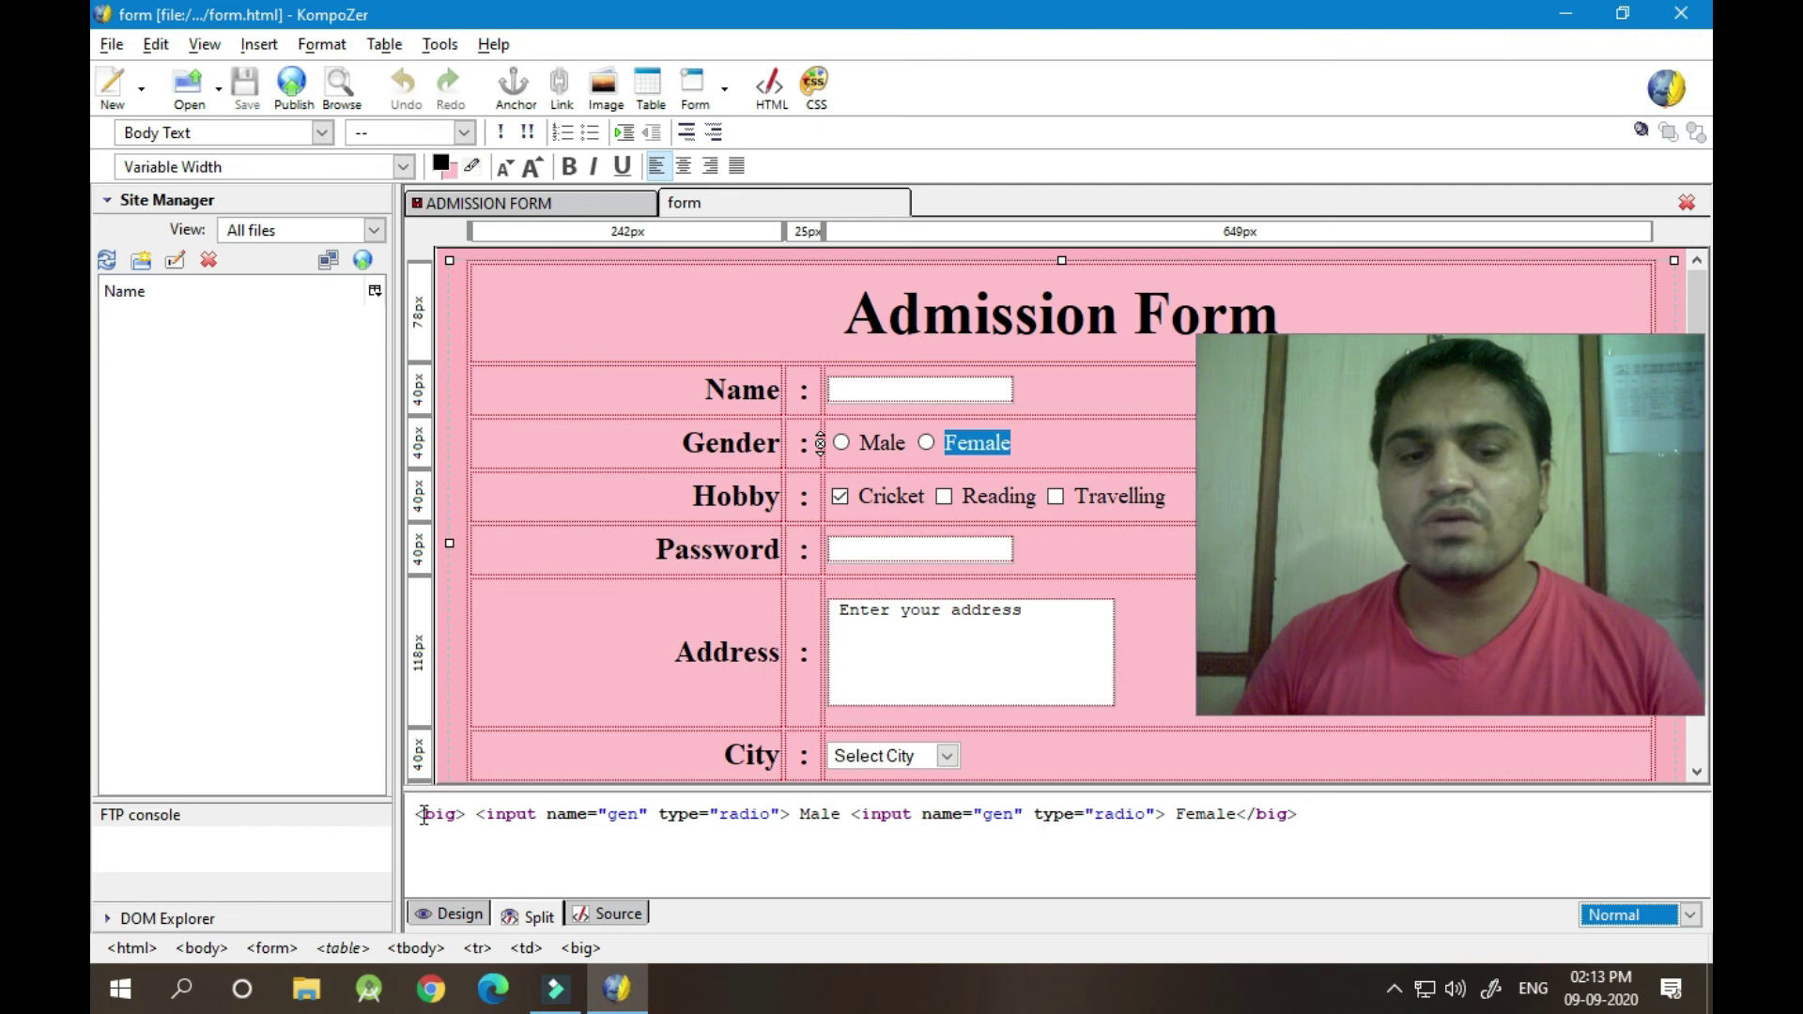
left_click_drag(422, 814, 1465, 921)
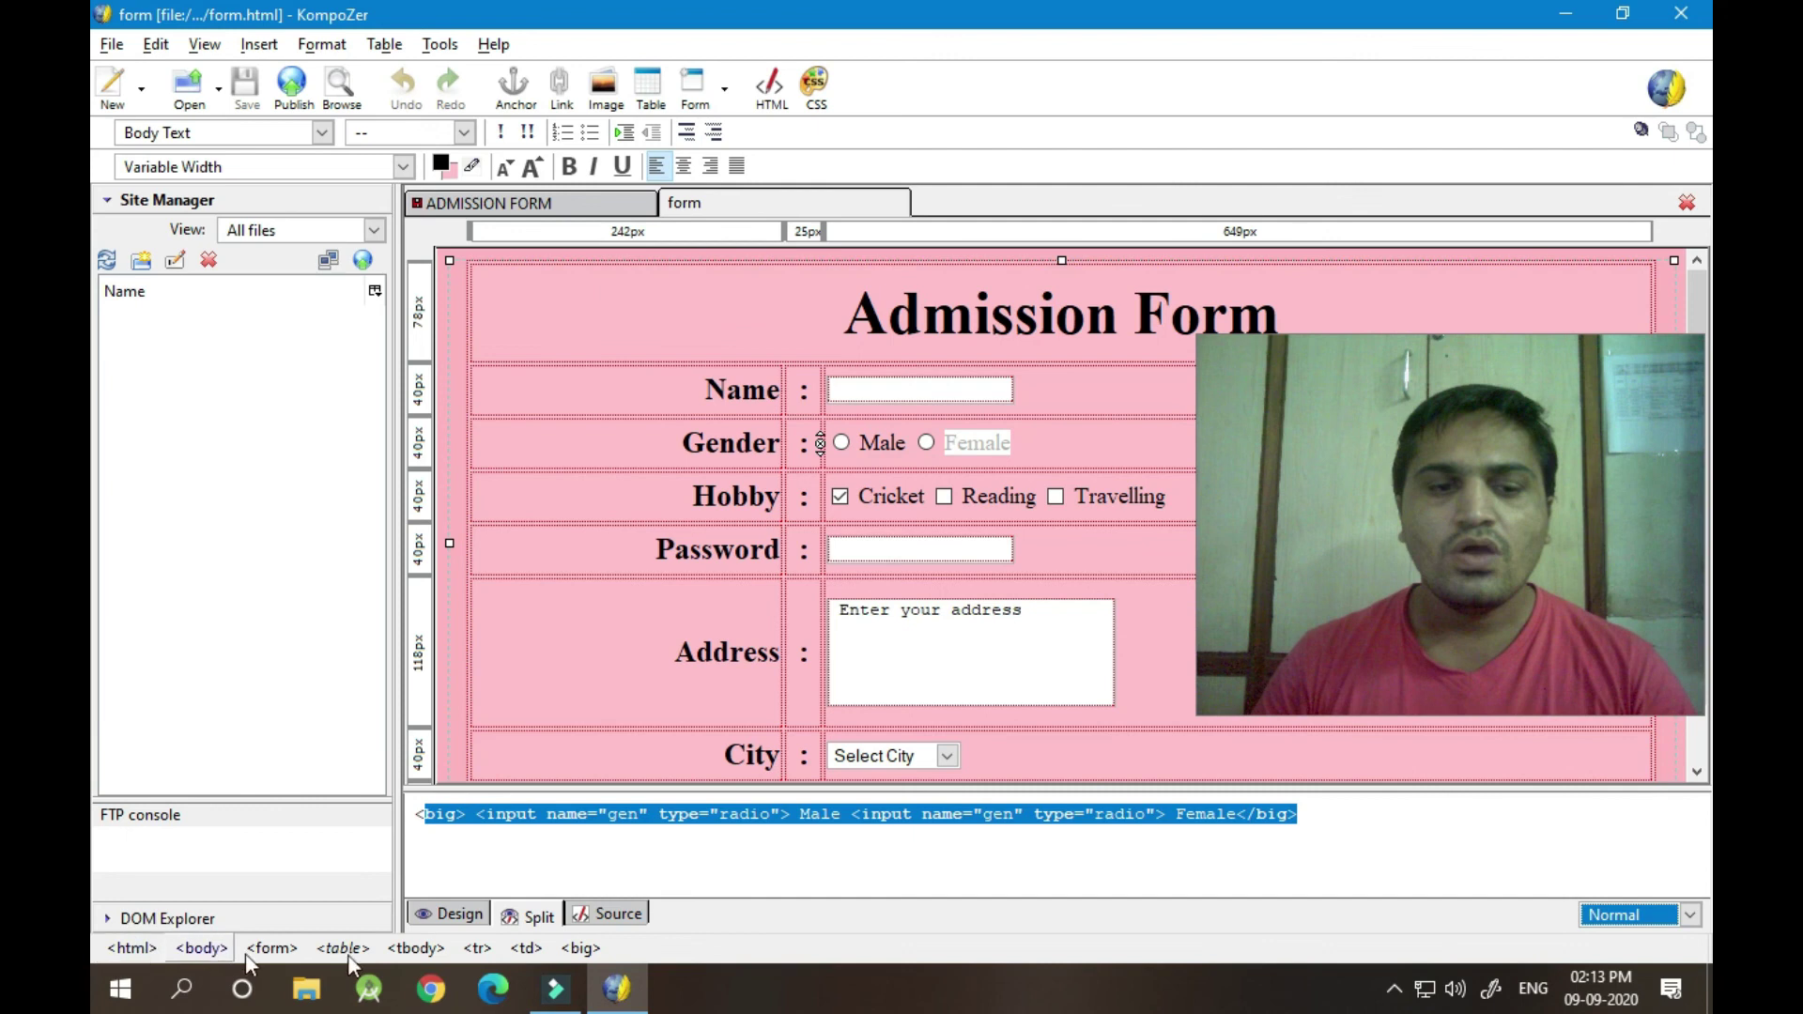
left_click(580, 948)
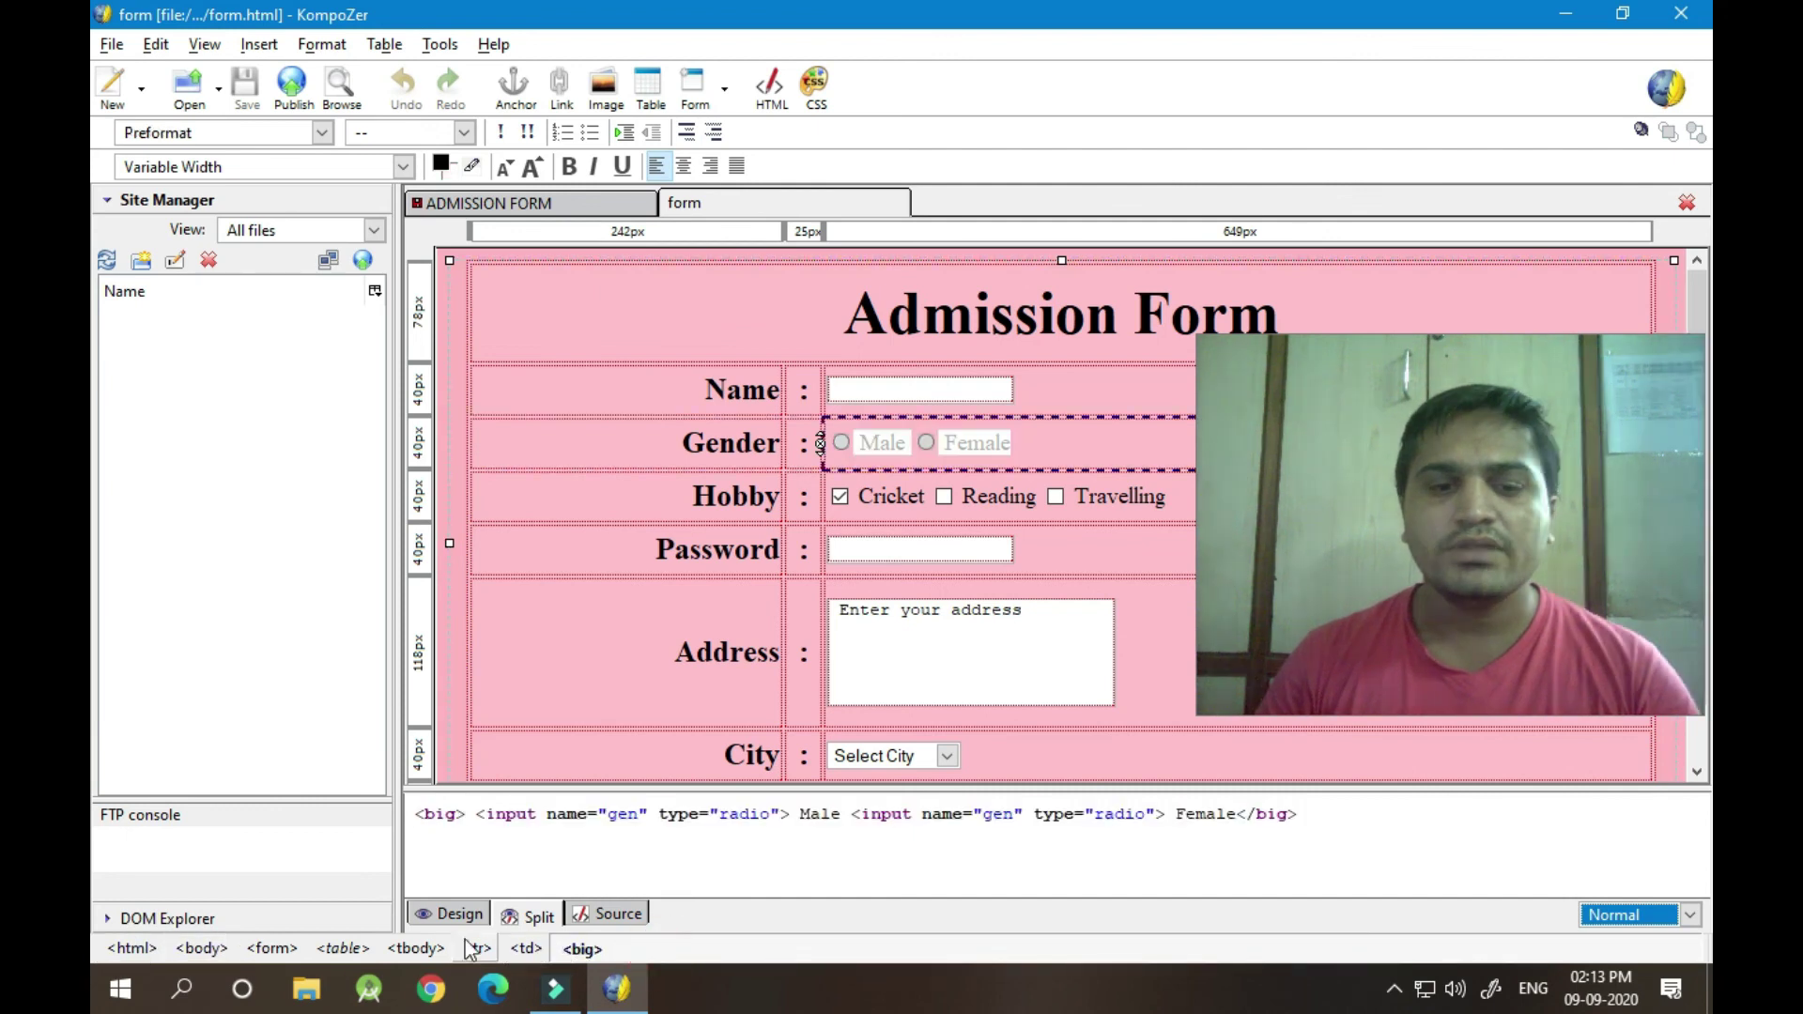
left_click(719, 442)
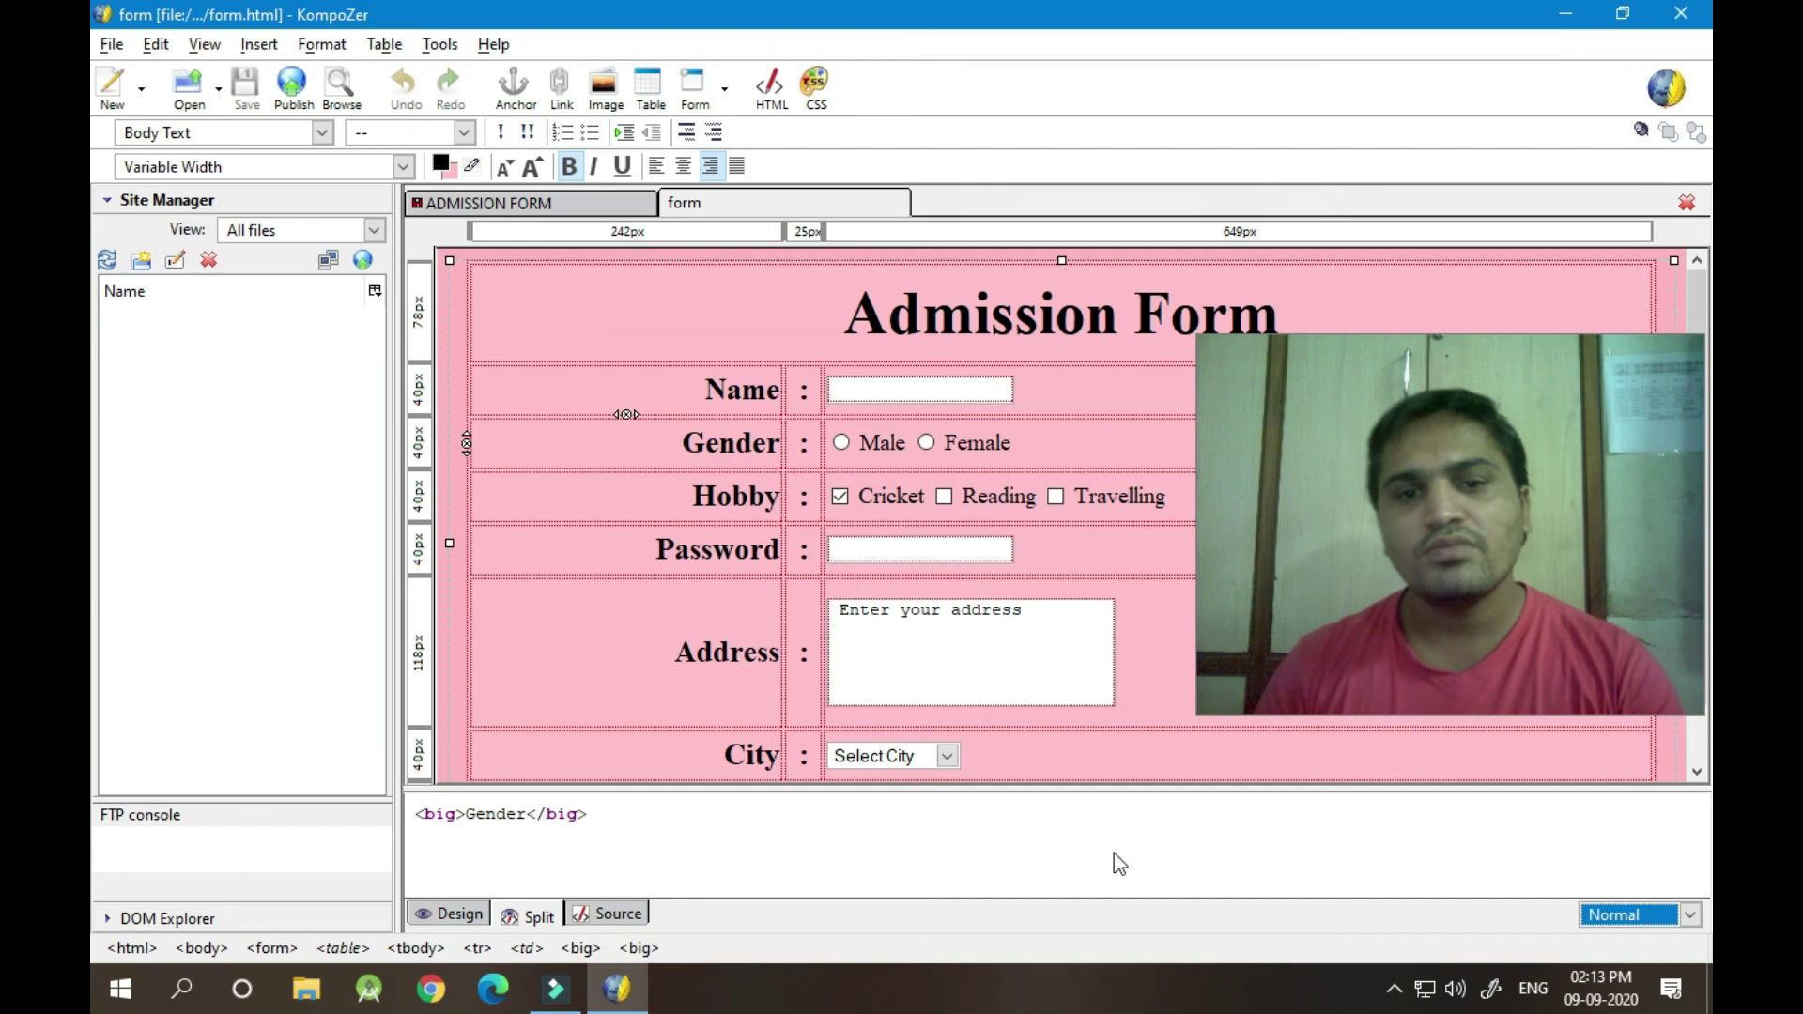
left_click(608, 914)
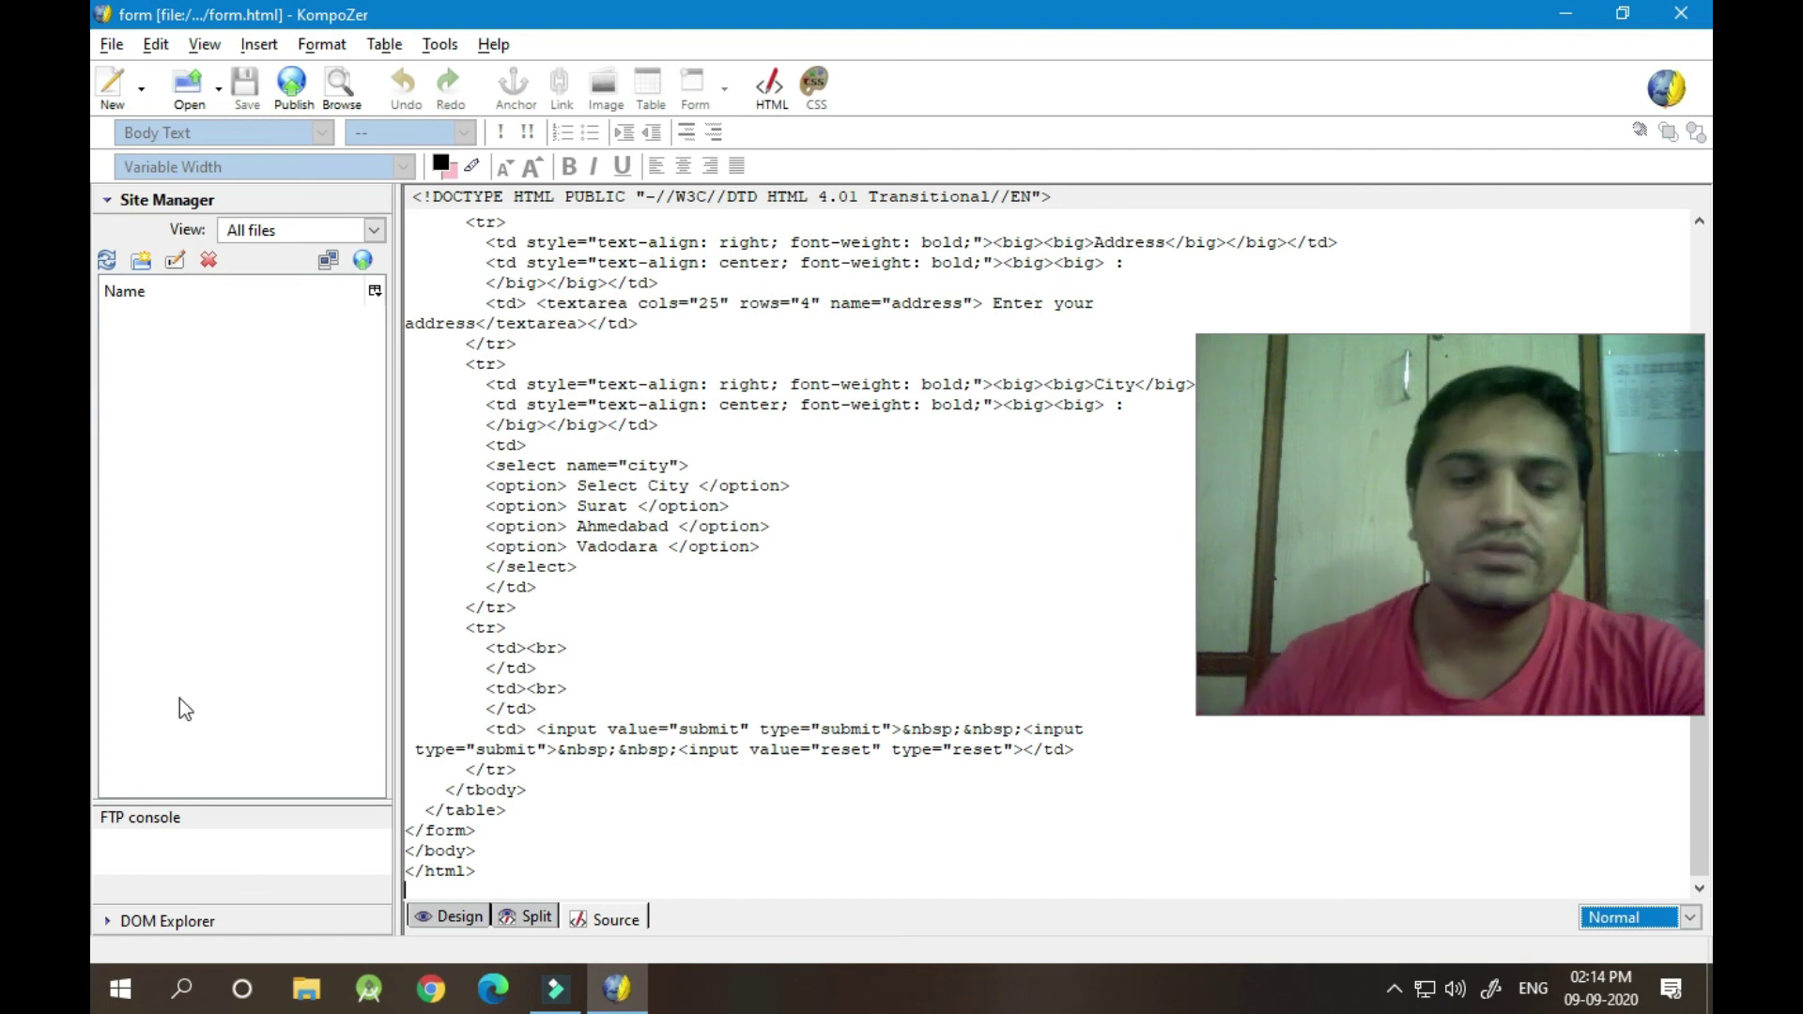
left_click(459, 918)
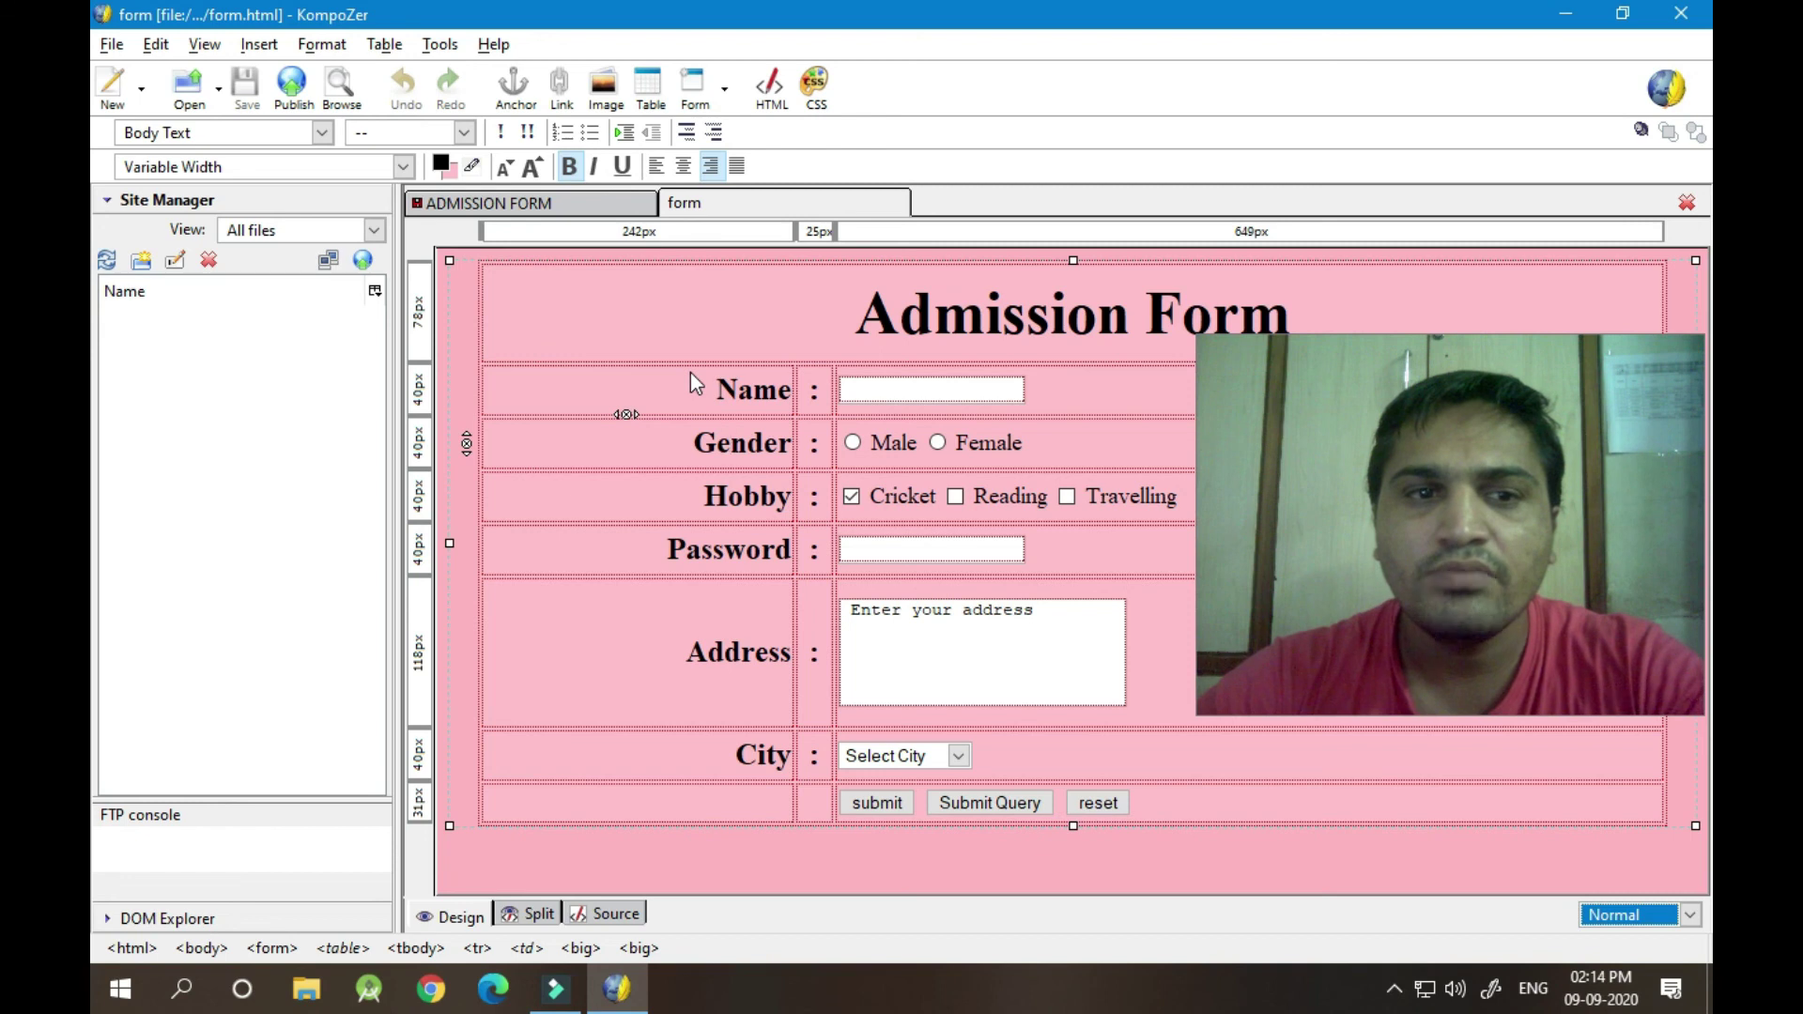
Save the new, empty page to the Desktop as the HTML file ADMISSION FORM and close the editor
left_click(510, 184)
key("ctrl+s")
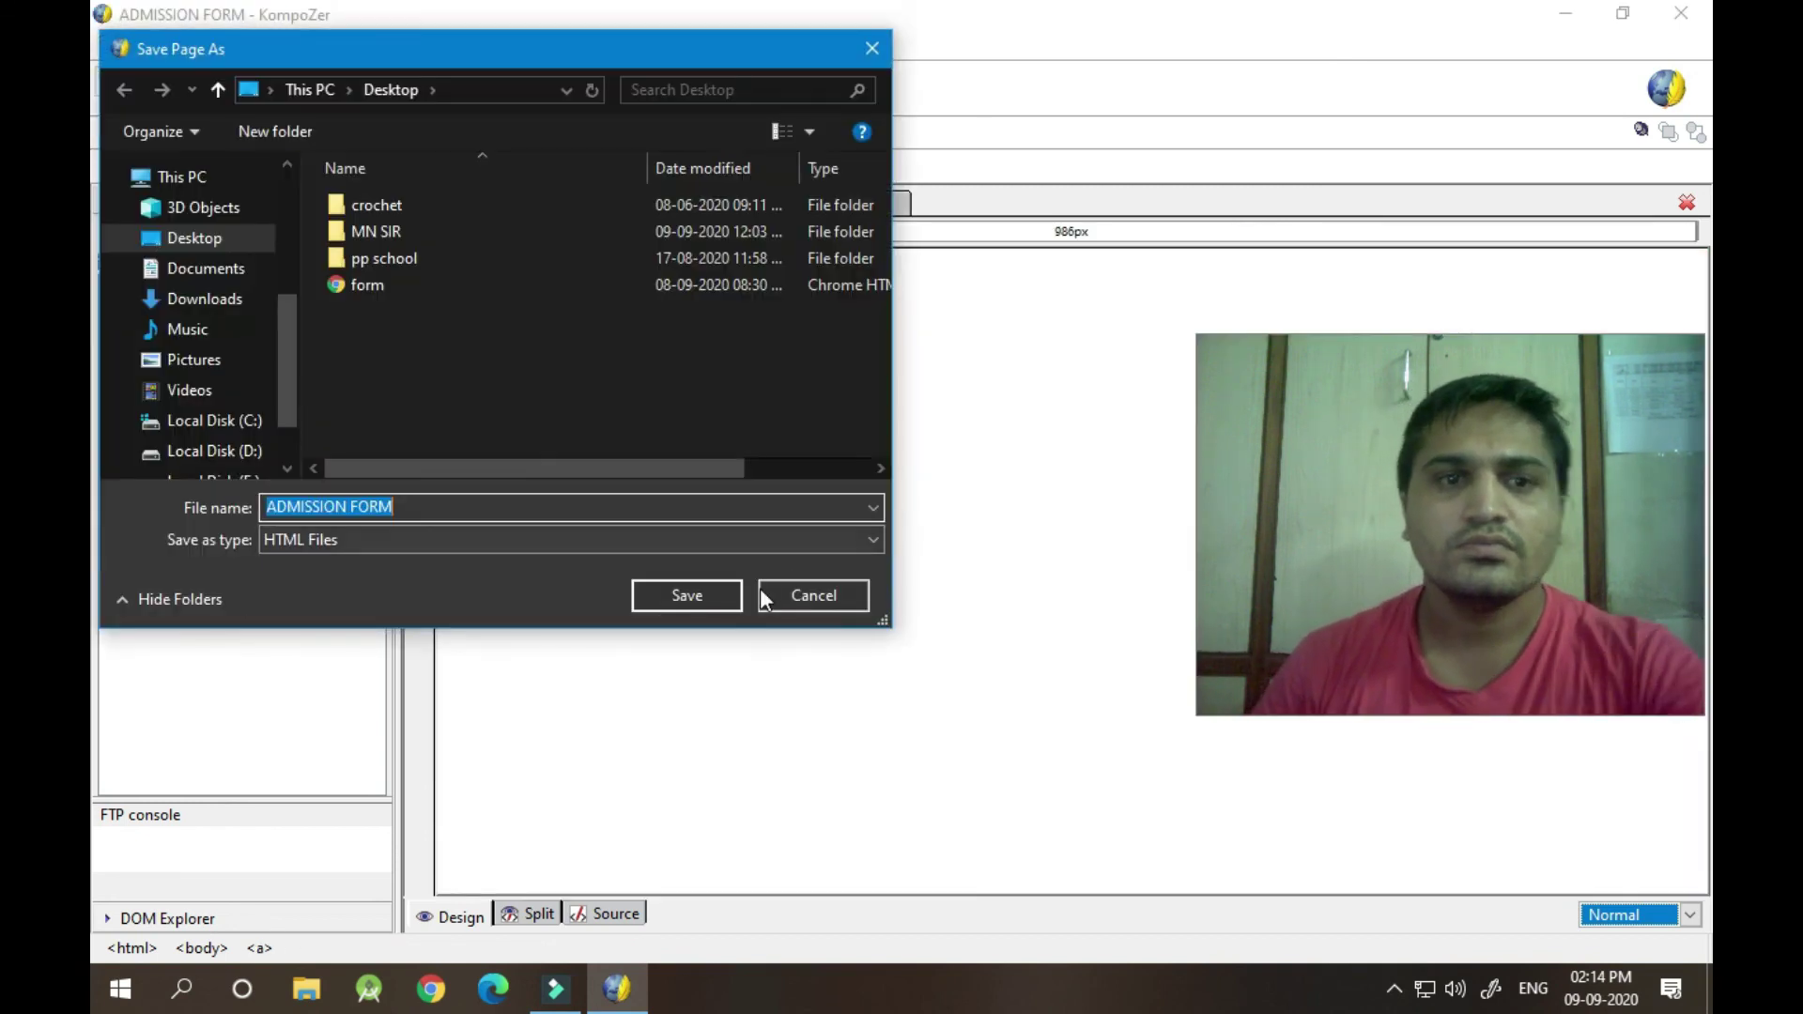
left_click(720, 602)
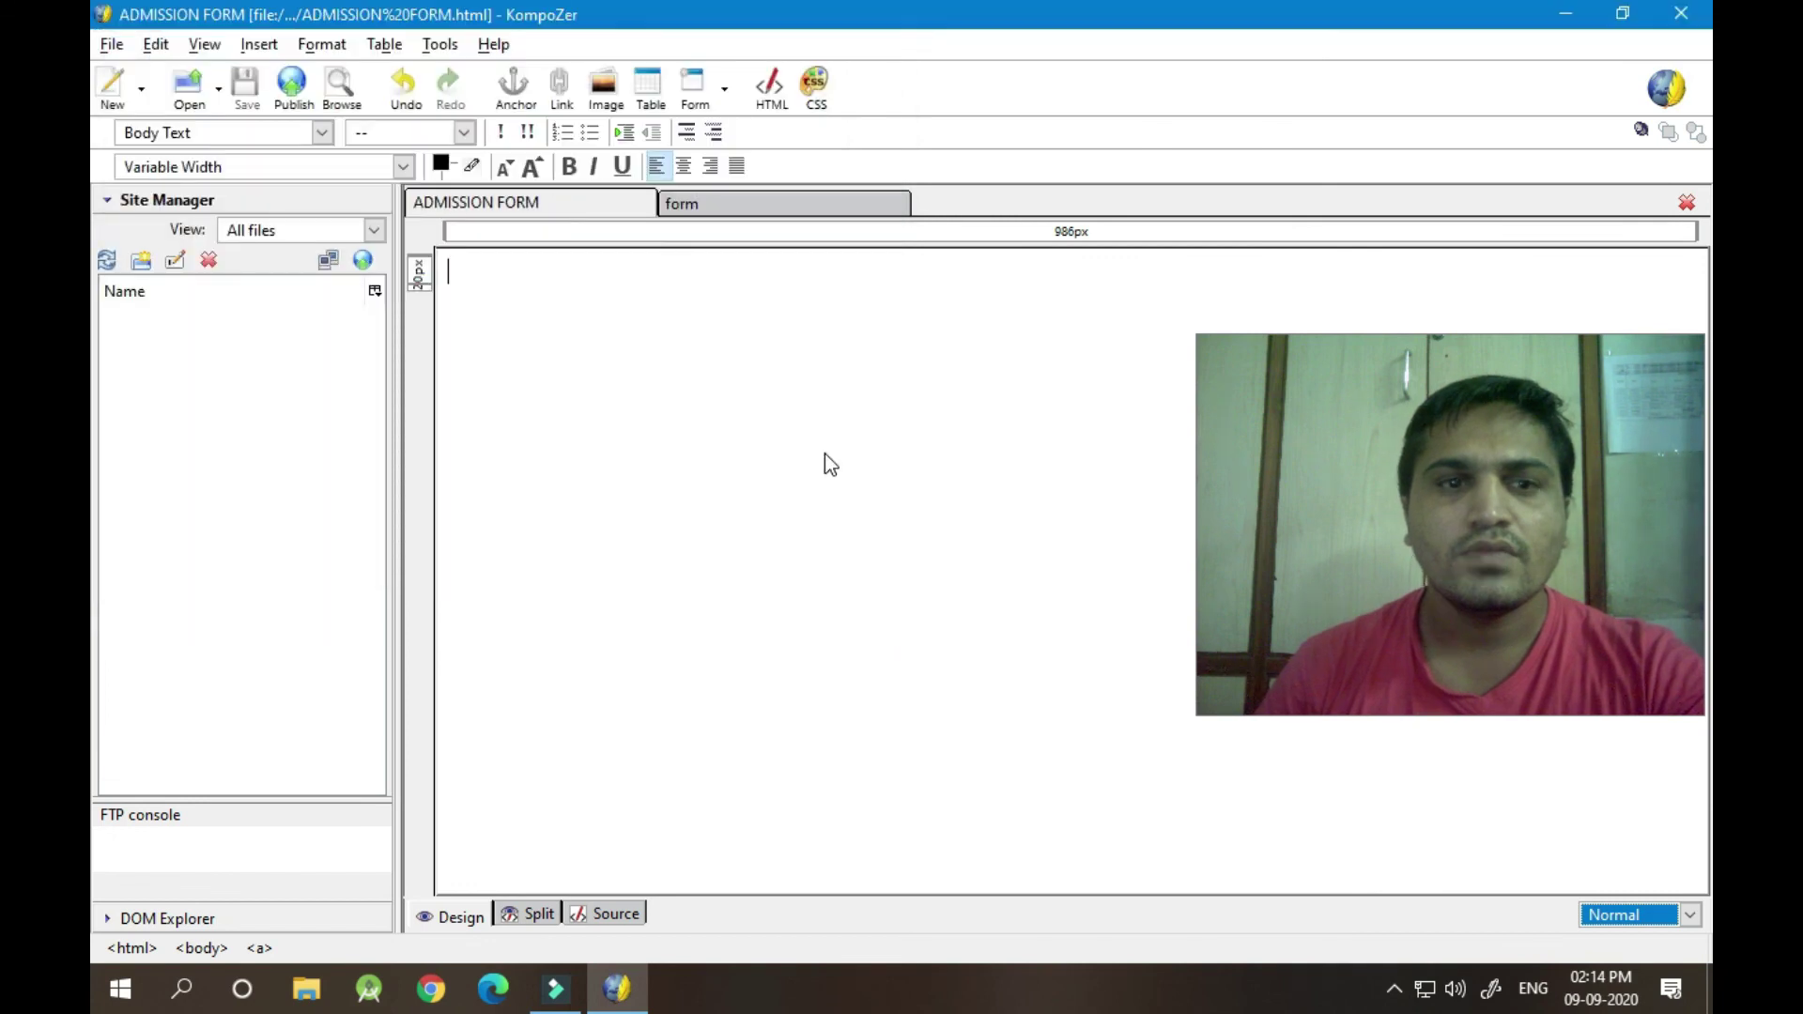
left_click(1683, 14)
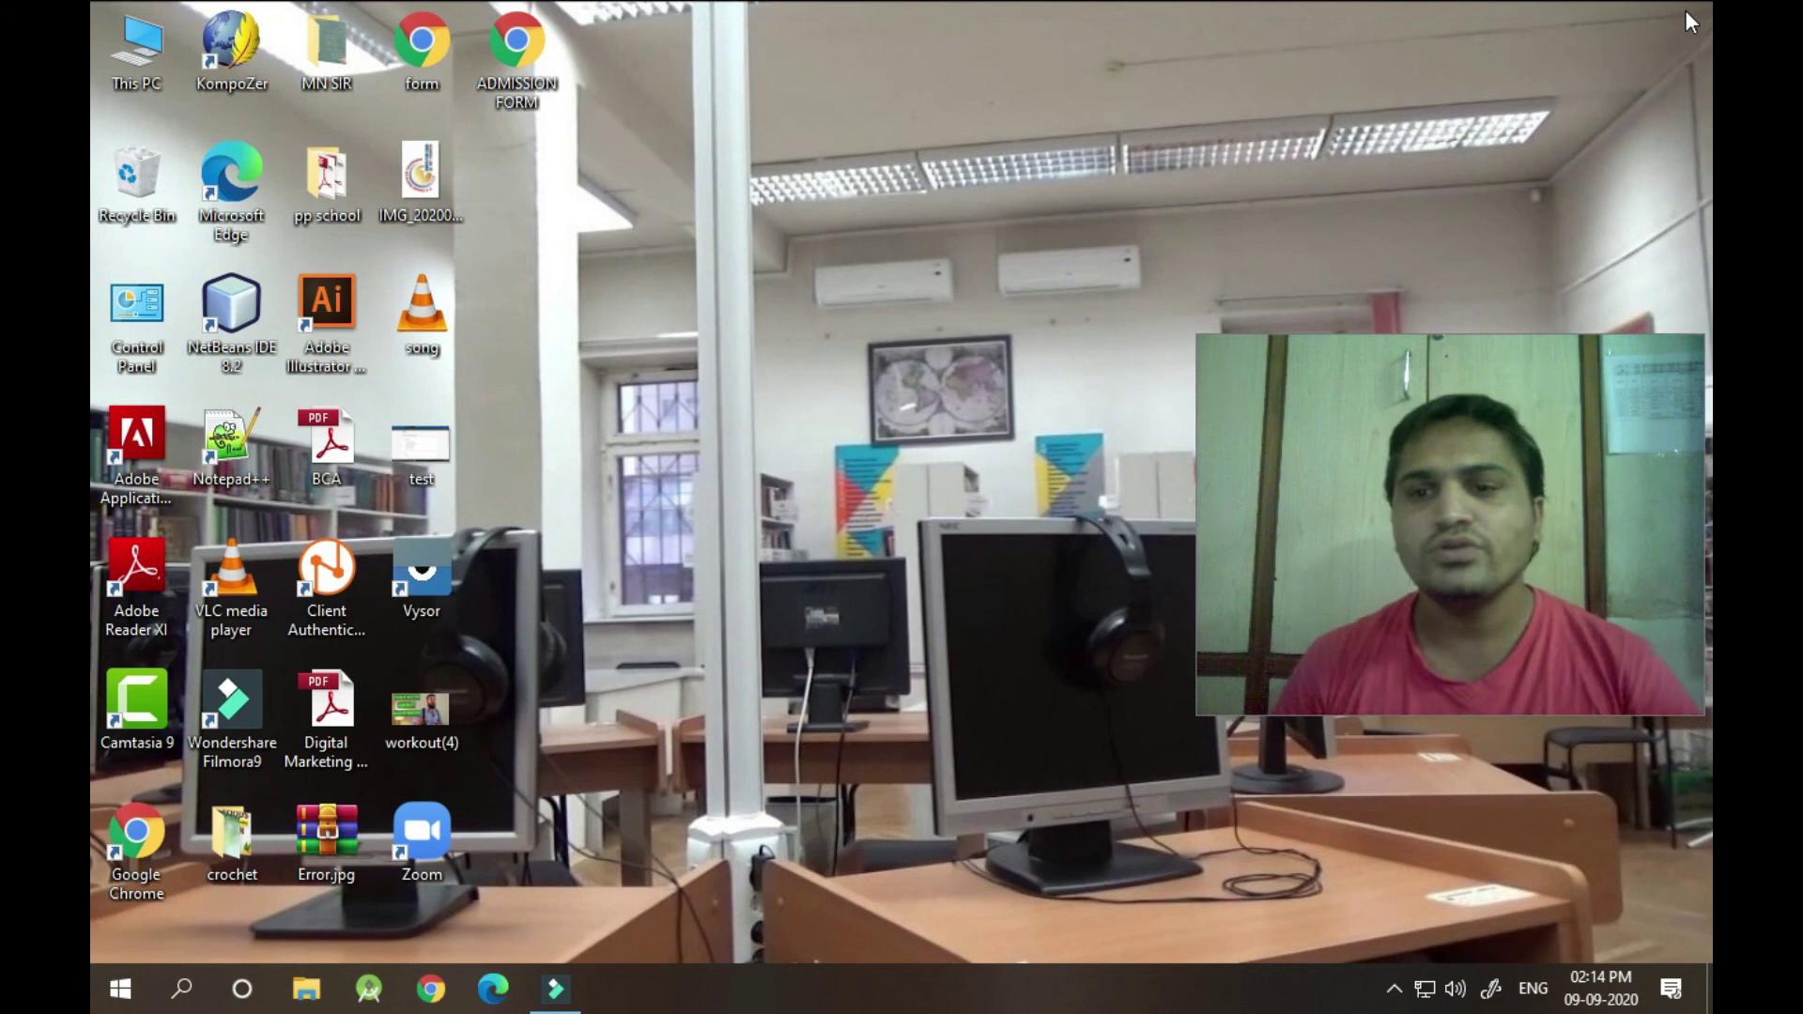